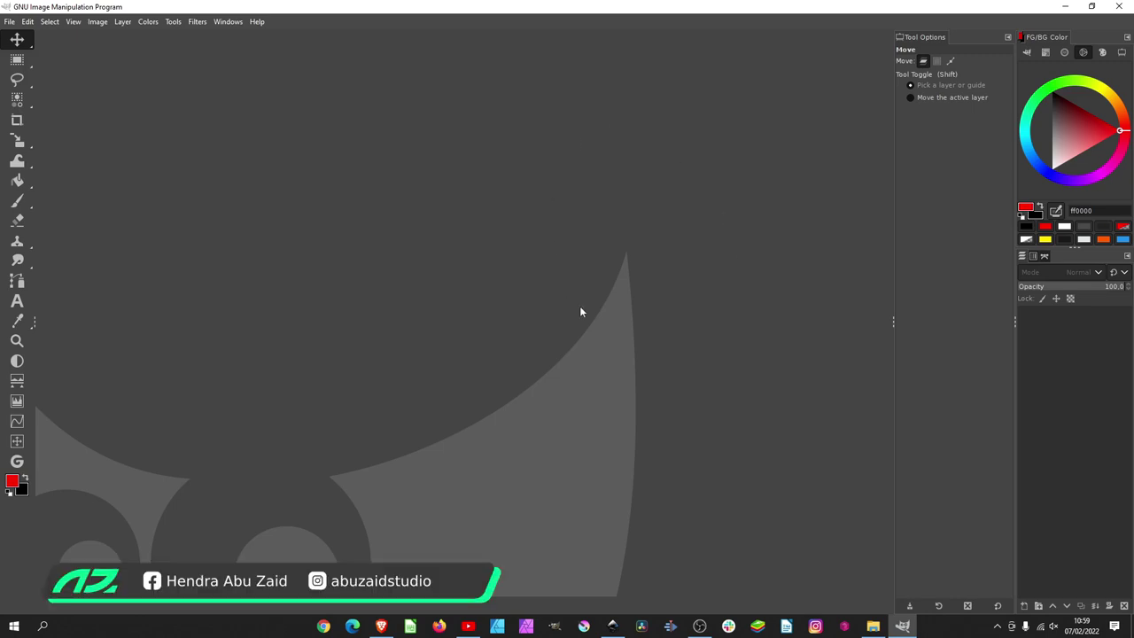
Drag jet.jpg from the Downloads folder into GIMP, opening it as a 1920x1174 image
click(872, 626)
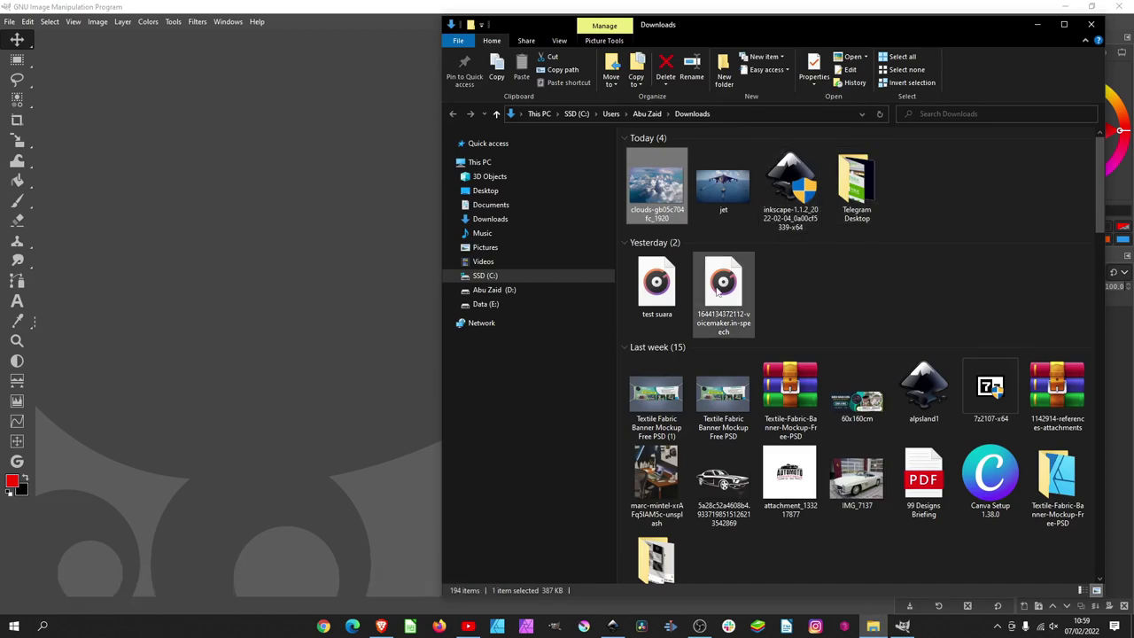
mouse_move(657, 186)
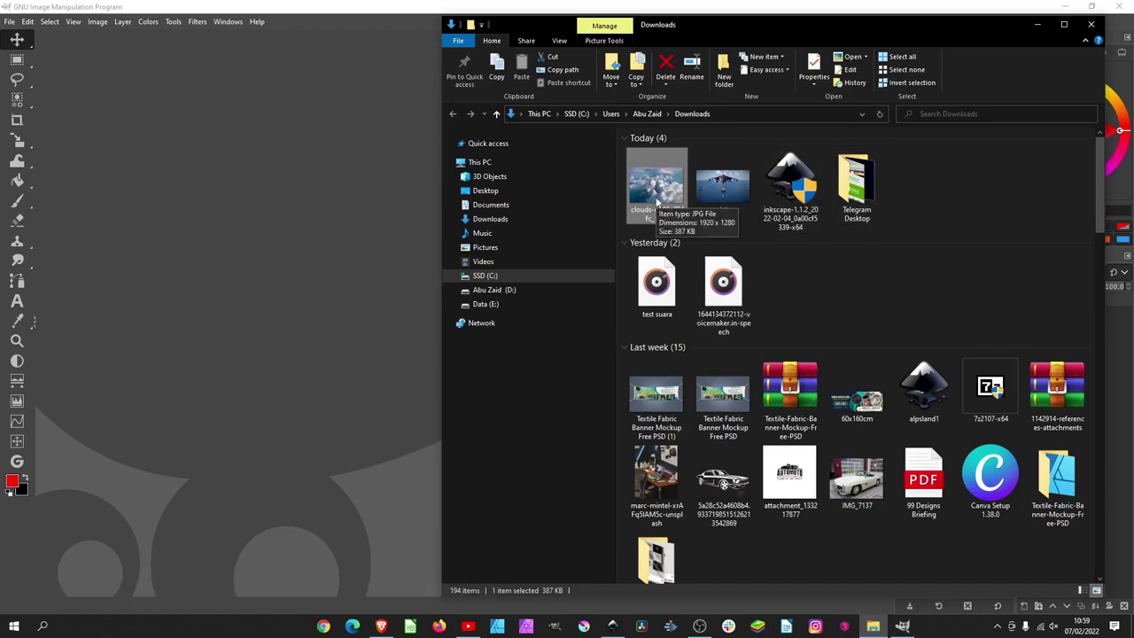
click(728, 195)
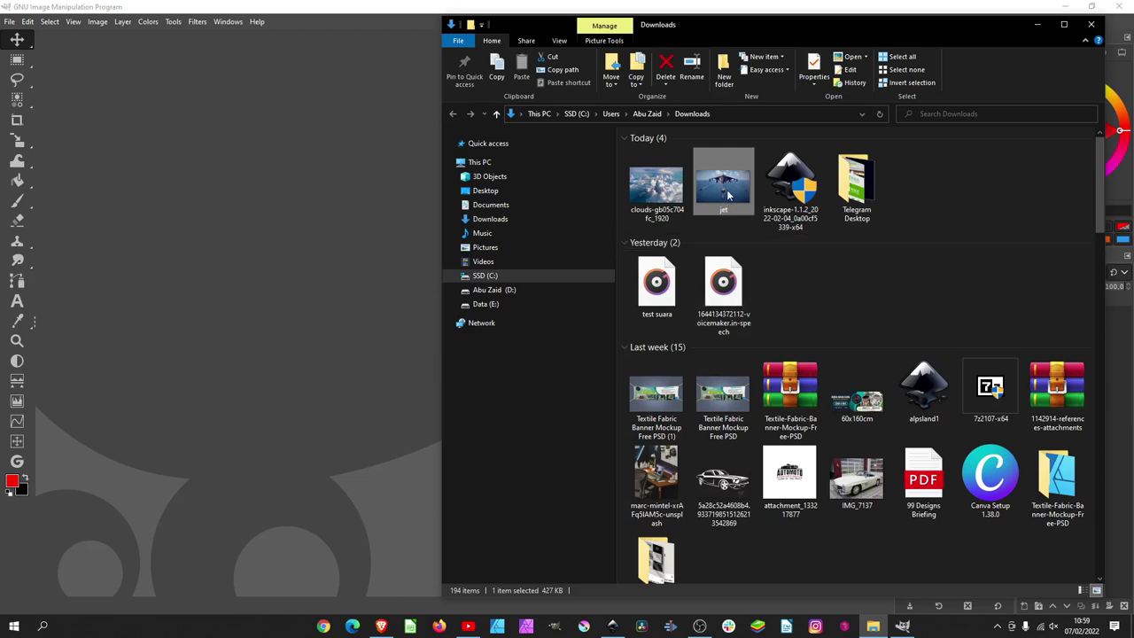
mouse_move(723, 186)
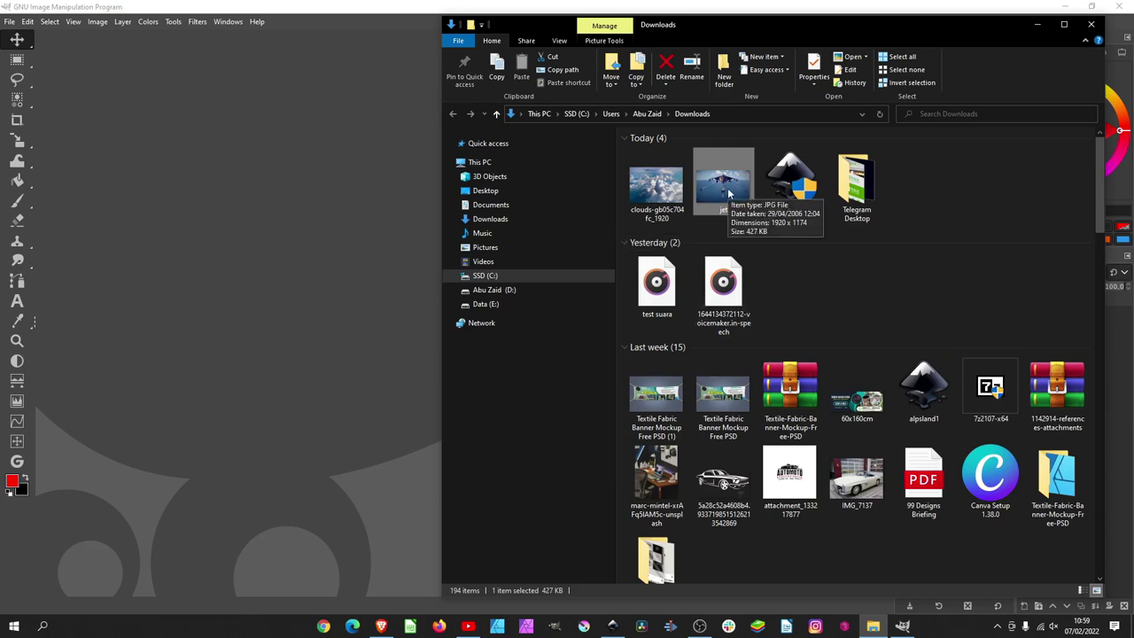
drag(728, 195, 284, 267)
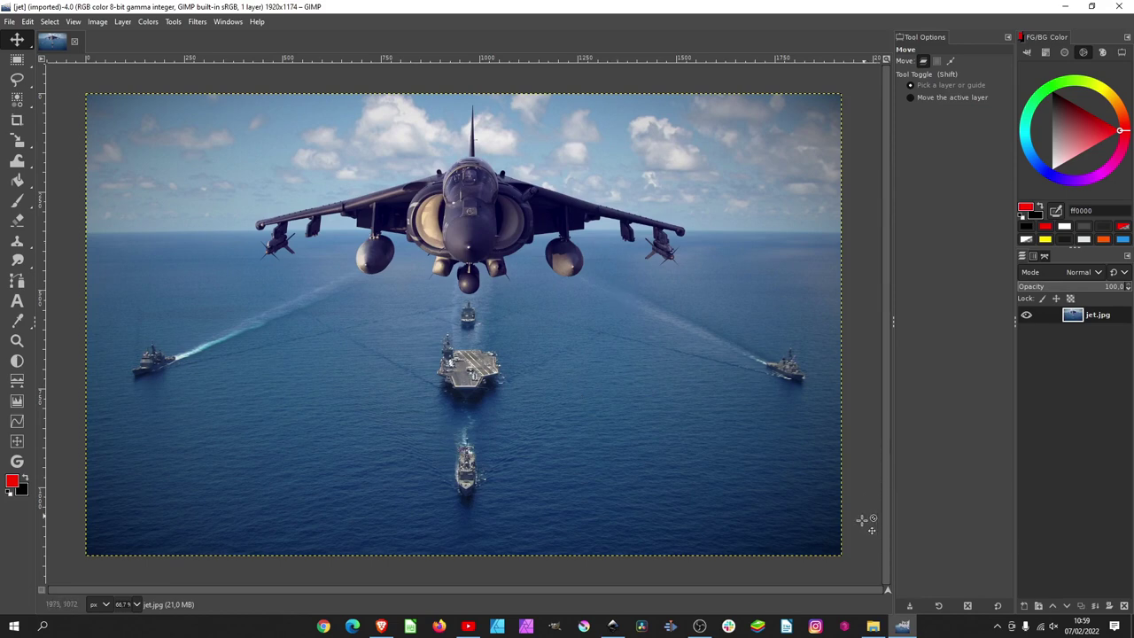
Add the clouds photo from Downloads to the jet image as a new layer
click(872, 627)
click(651, 205)
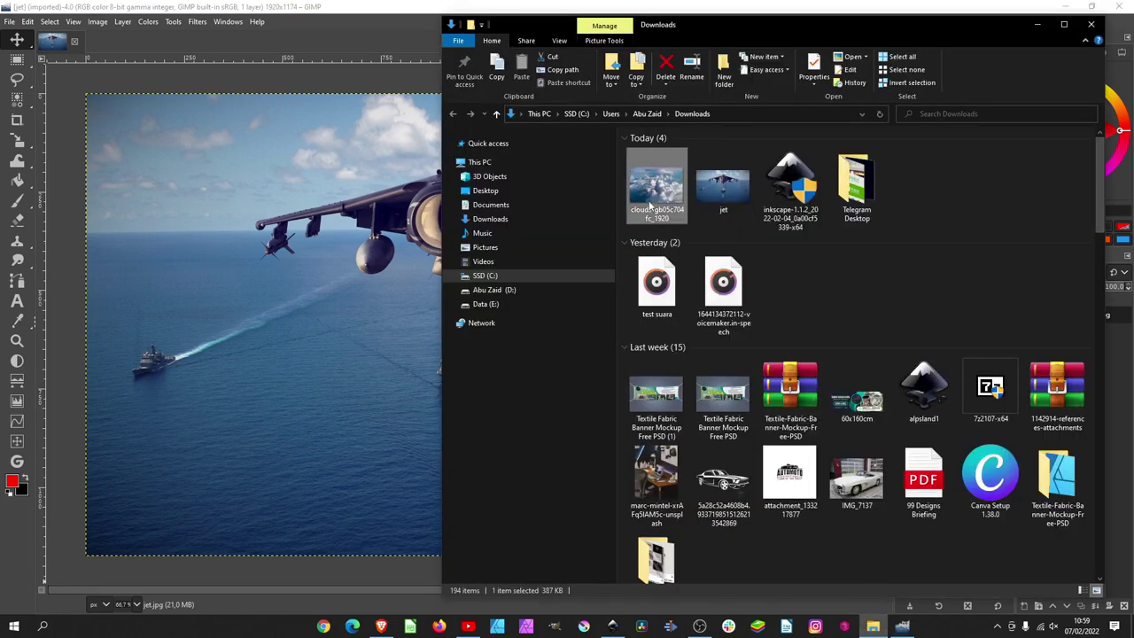
drag(662, 185, 346, 282)
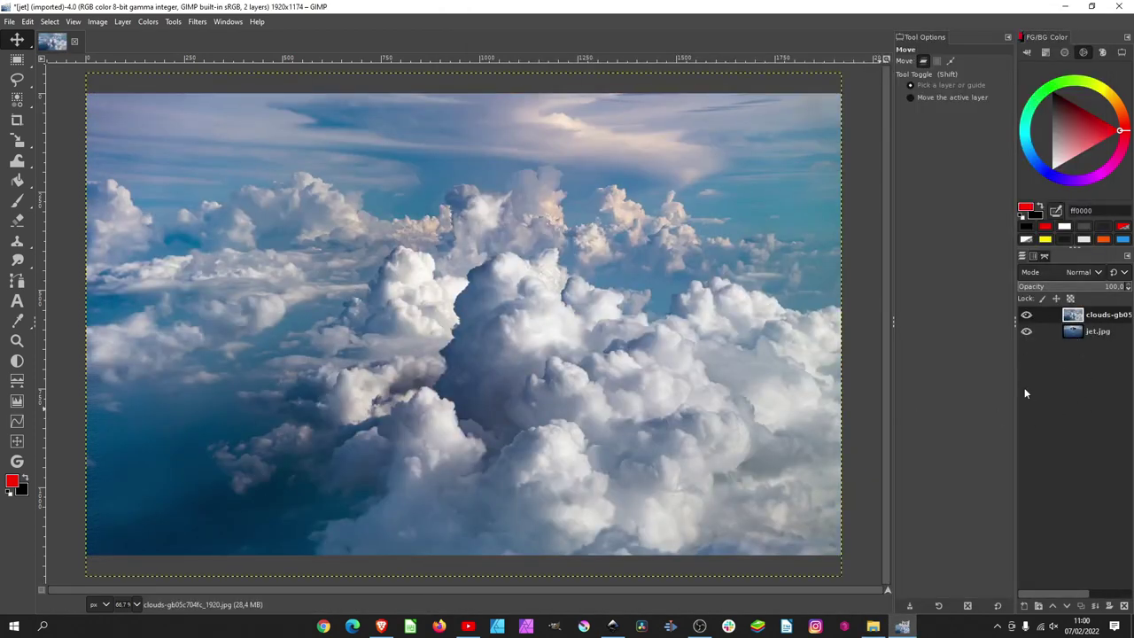
Move the jet.jpg layer above the clouds layer and hide it to check the clouds
click(1117, 332)
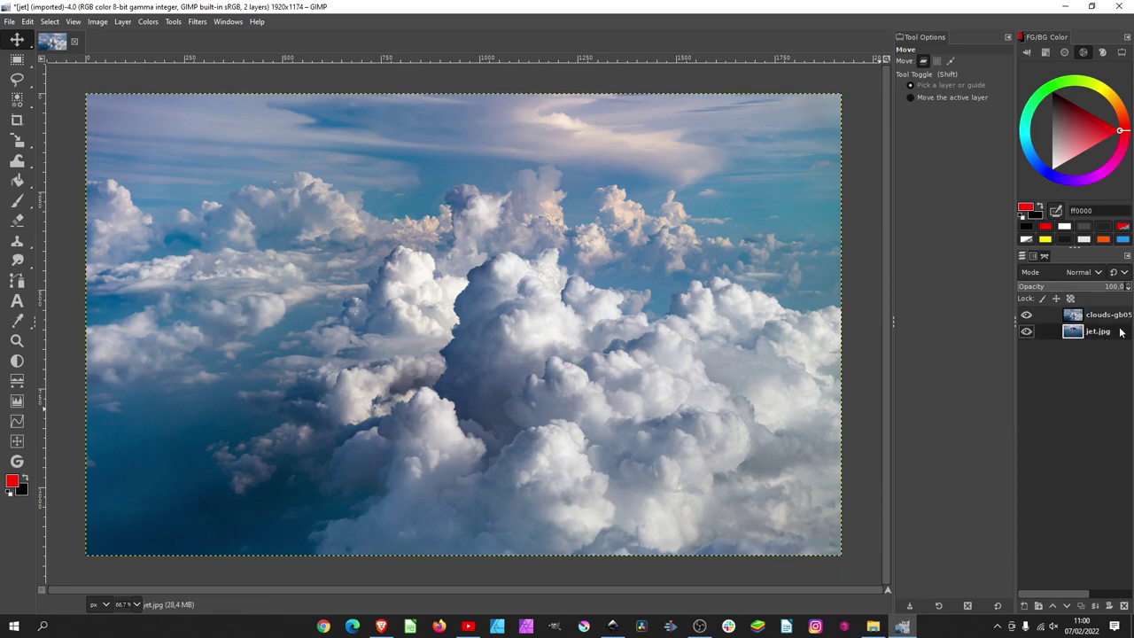
drag(1106, 333, 1102, 315)
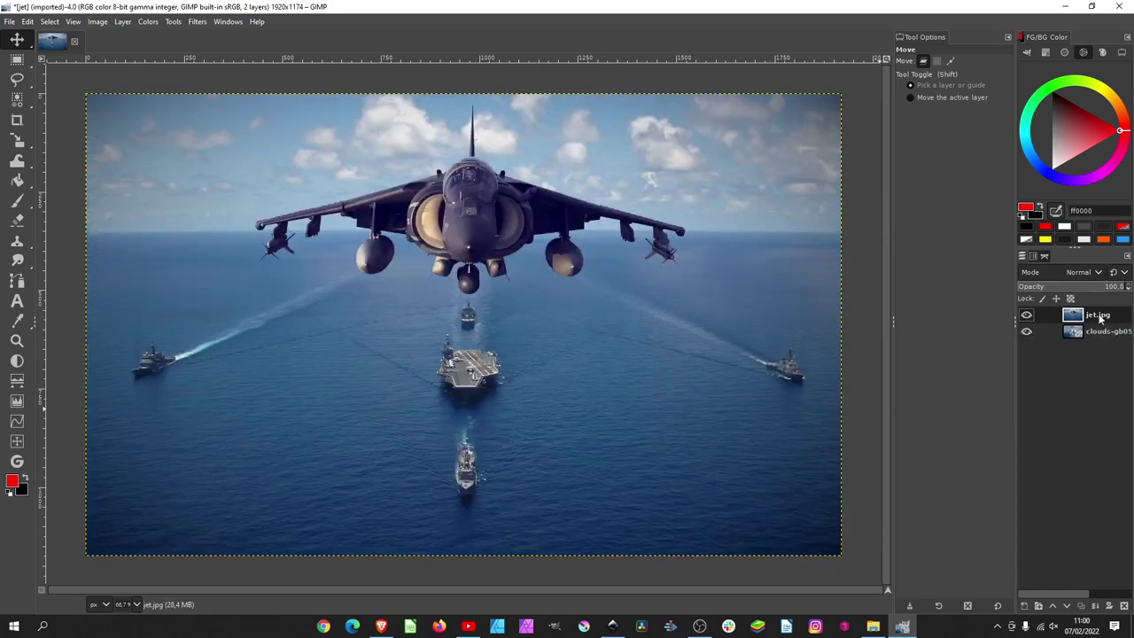
click(1026, 315)
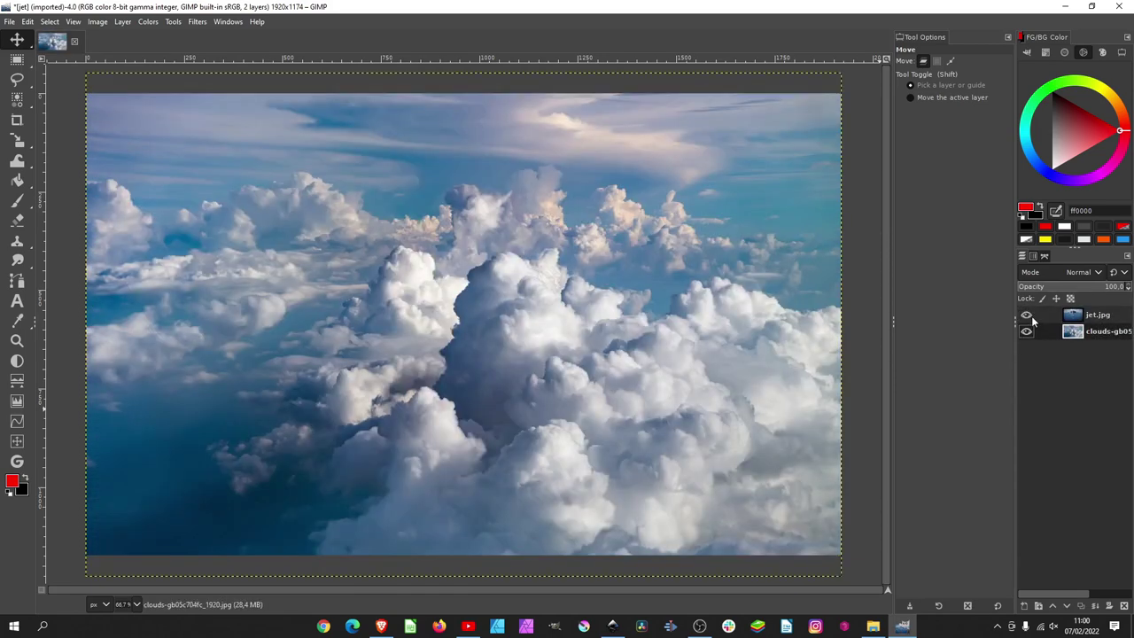
Zoom in and out on the jet to inspect its details
scroll(458, 97, up, 3)
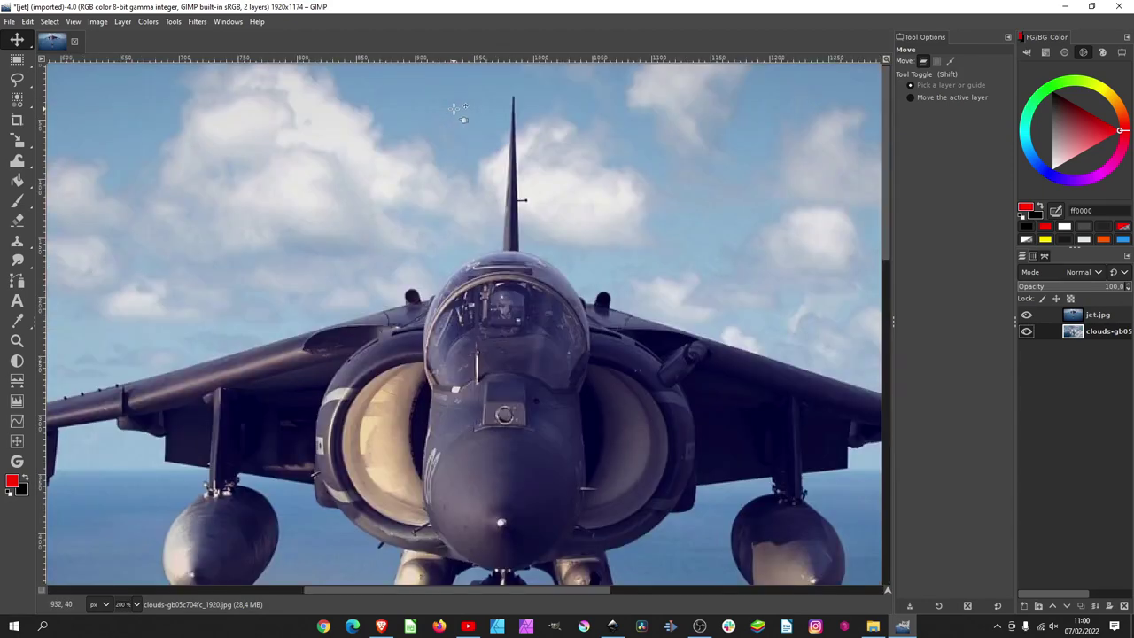
scroll(493, 173, down, 3)
scroll(487, 190, up, 3)
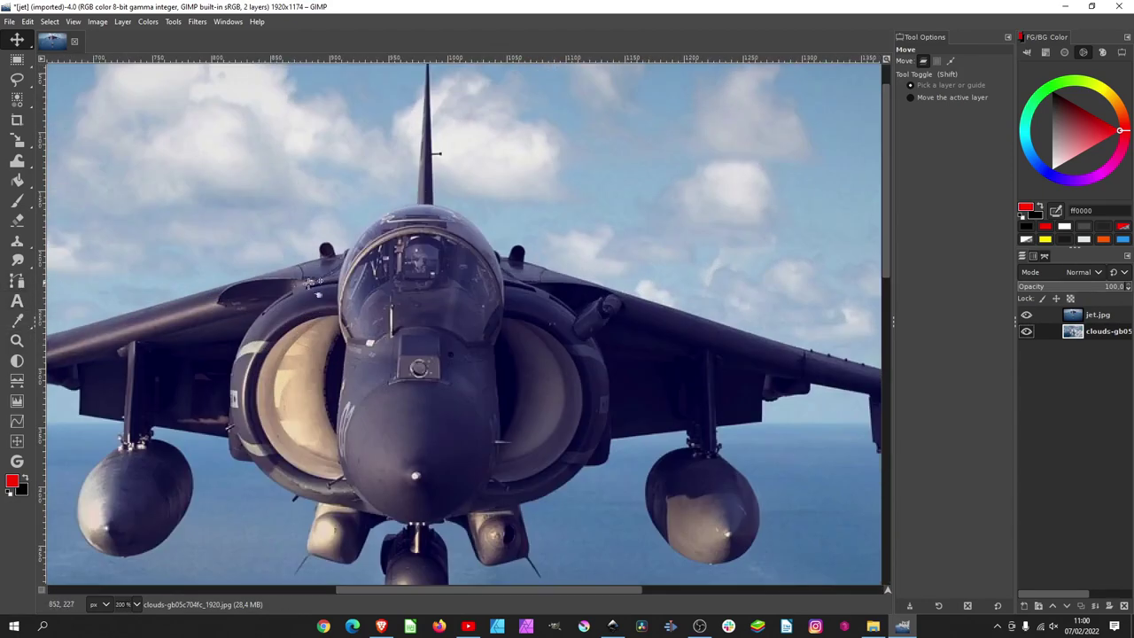
scroll(523, 282, down, 3)
scroll(586, 308, up, 3)
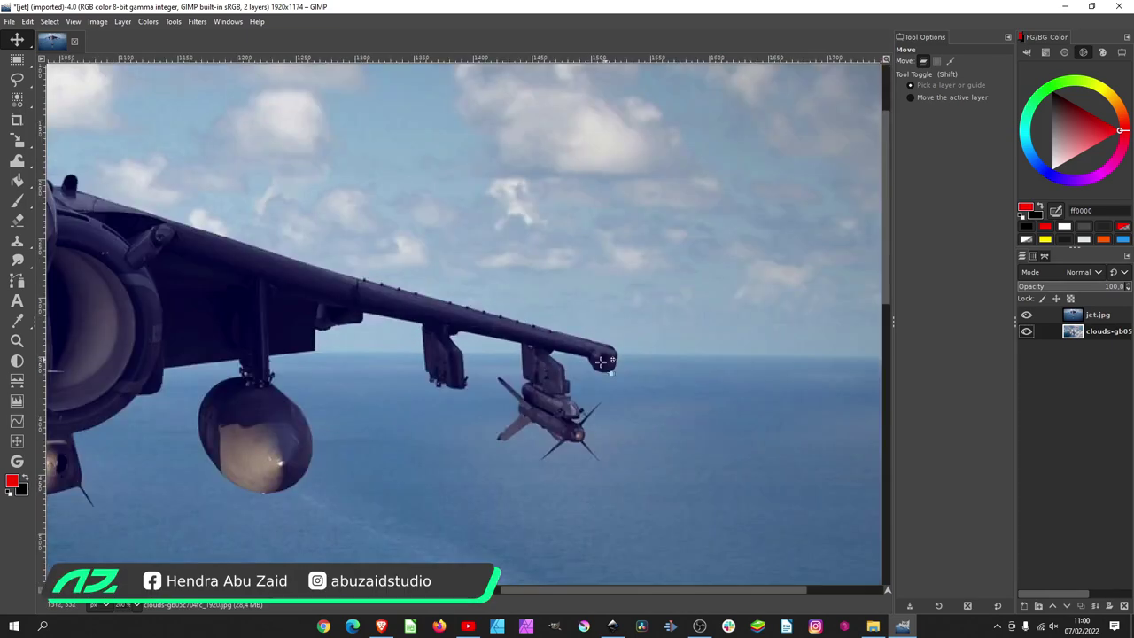
scroll(535, 292, down, 1)
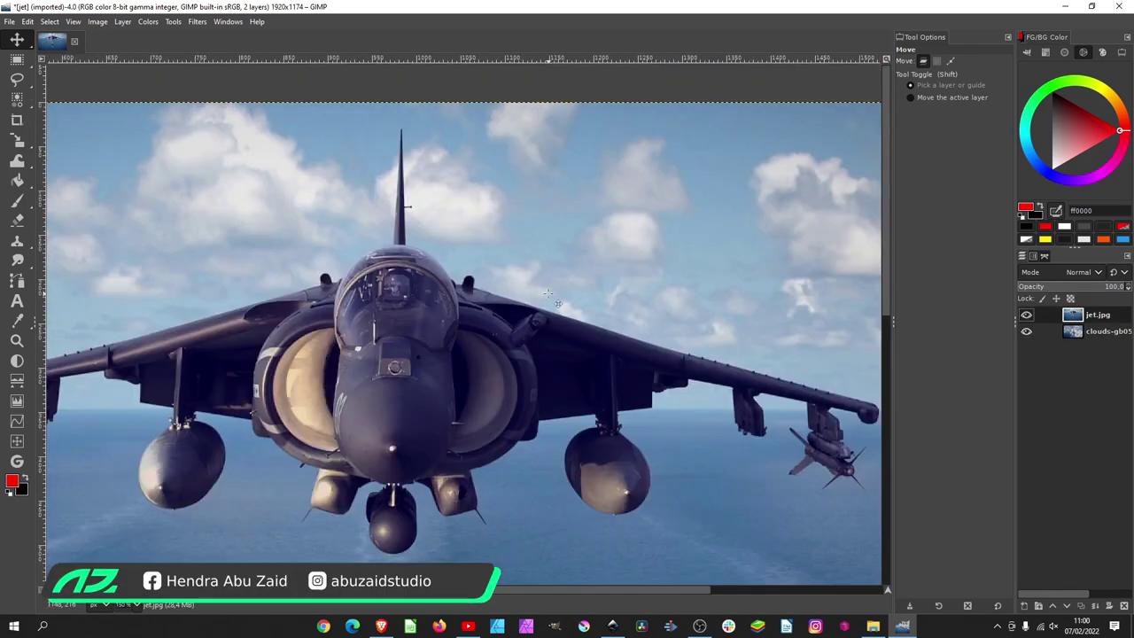
scroll(547, 293, down, 4)
Fit the whole jet image in the window and switch to the FocoClipping page in Brave
scroll(556, 301, up, 2)
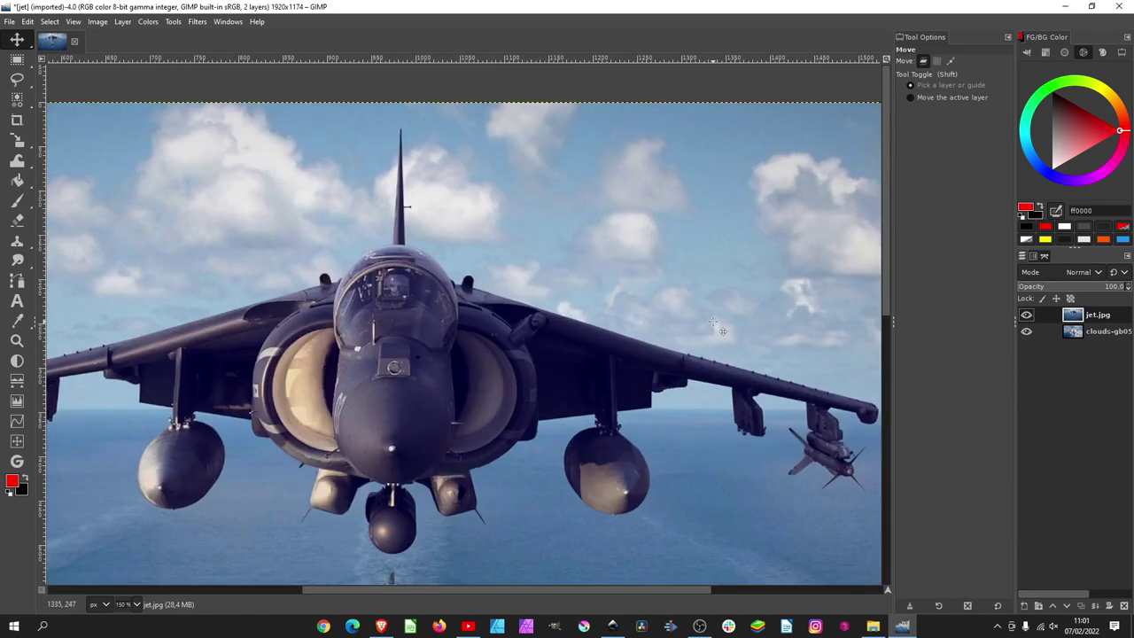
key(shift+ctrl+j)
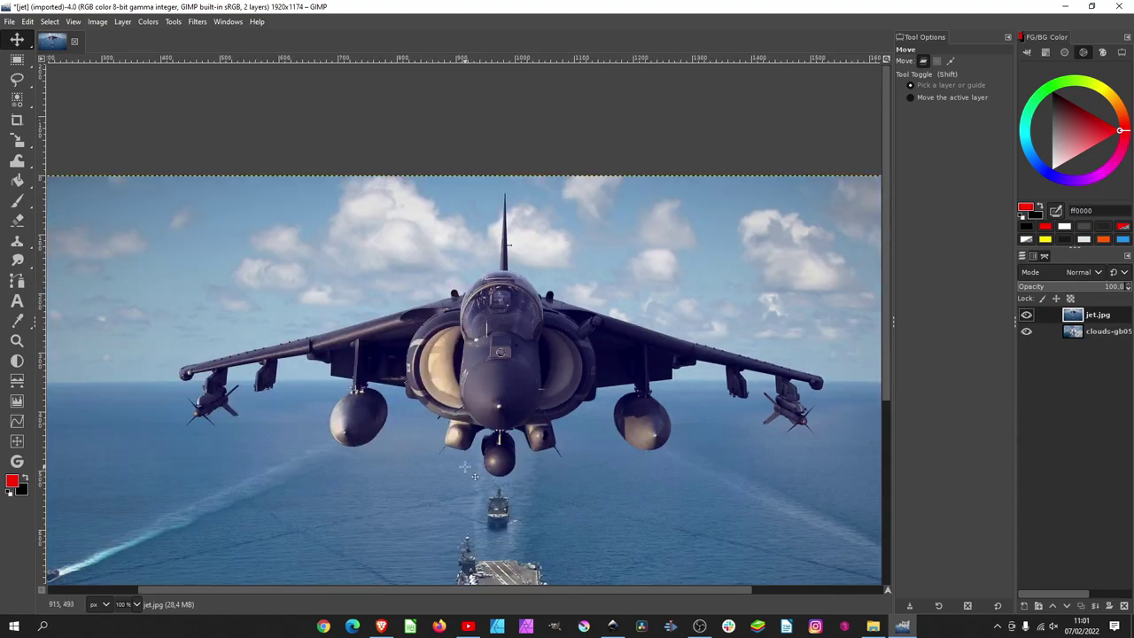
click(381, 626)
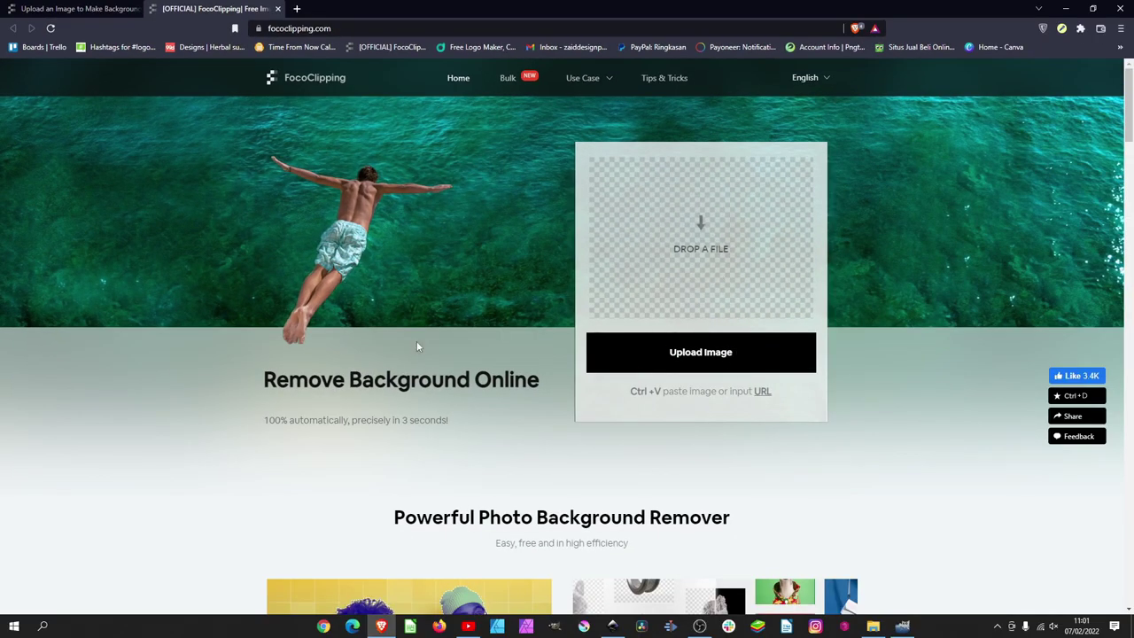
Upload the jet photo from Downloads to FocoClipping for automatic background removal
click(699, 355)
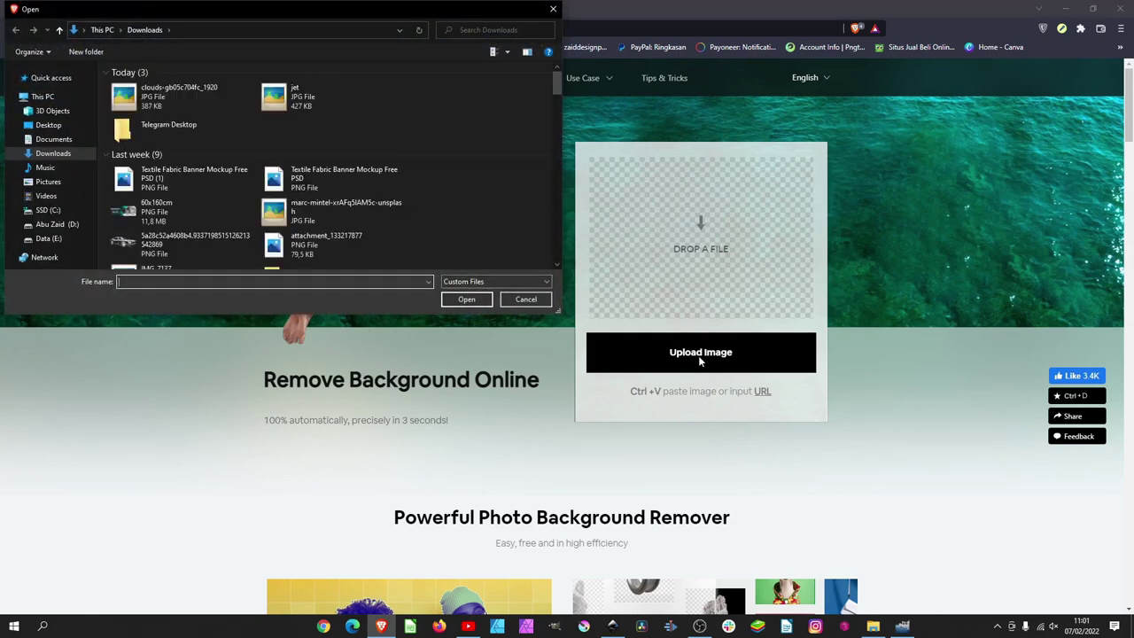
click(292, 97)
click(467, 300)
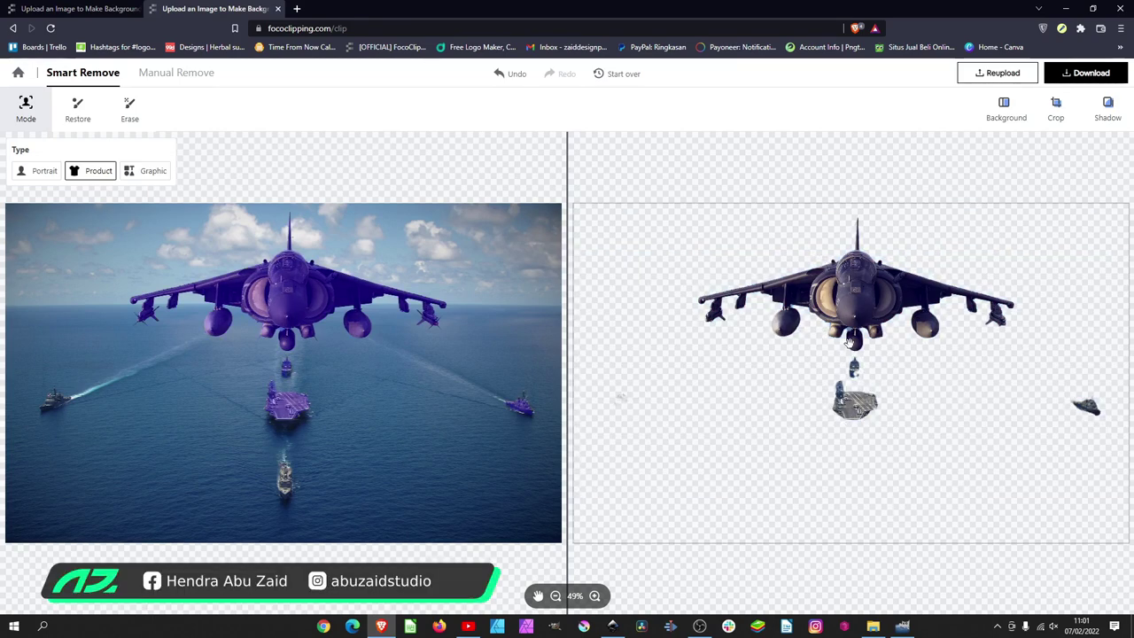
Enlarge the eraser brush, then bring up the crop editor at Origin 1920 x 1174 px
scroll(1059, 401, up, 1)
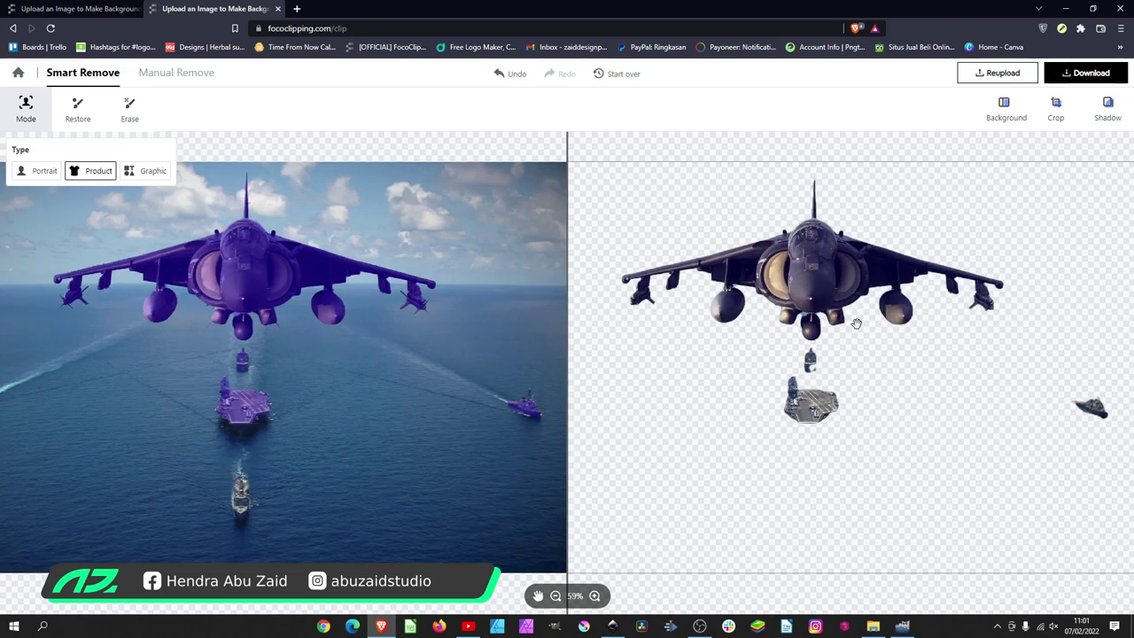
click(130, 110)
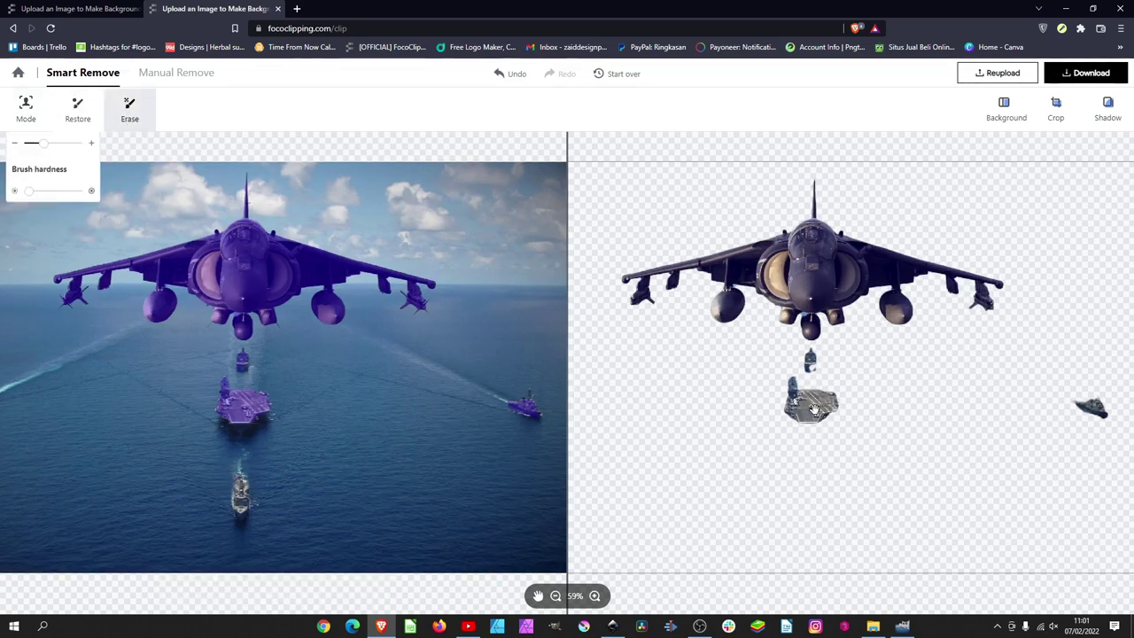
drag(50, 173, 54, 172)
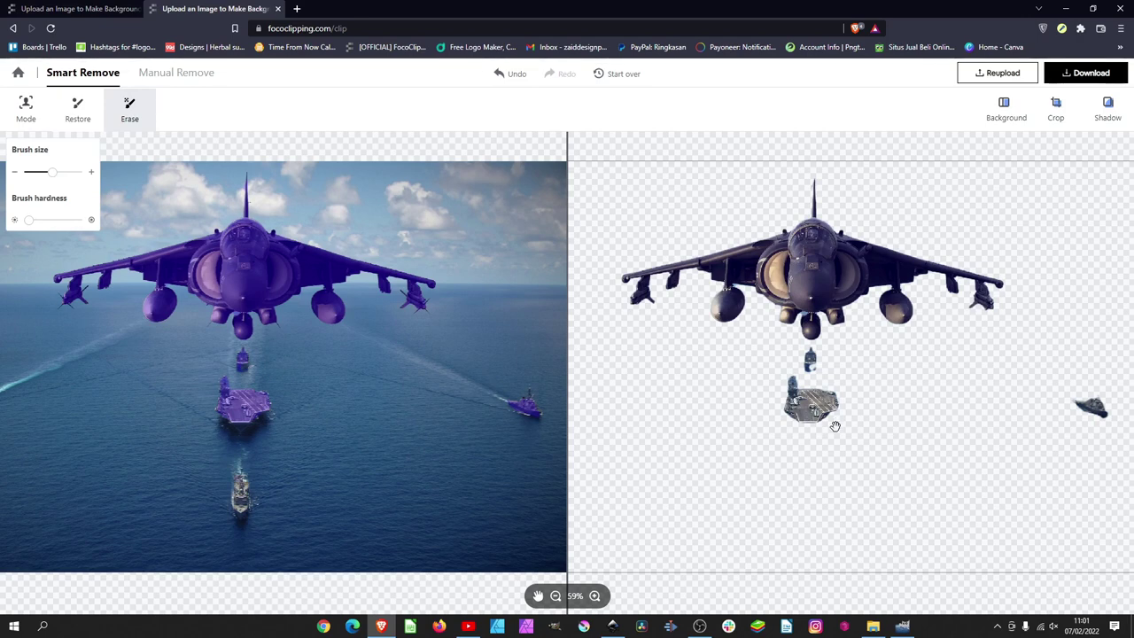
click(1056, 108)
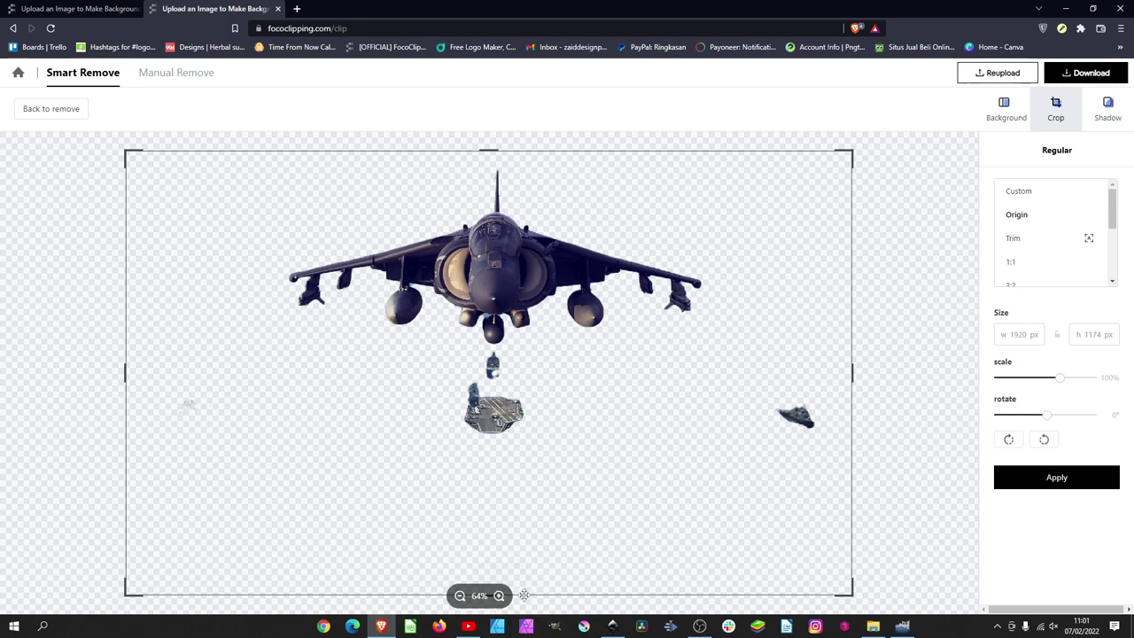
Crop the cut-out to just the jet, trimming the right, bottom ships and left side
drag(853, 376, 722, 381)
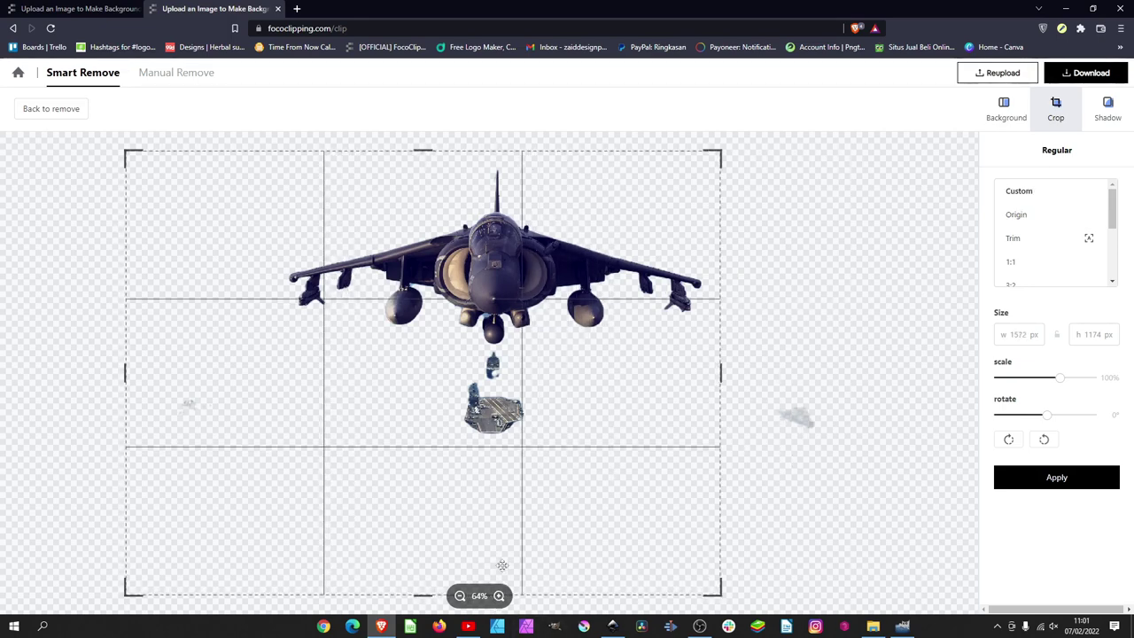
mouse_move(421, 599)
mouse_down()
mouse_move(453, 342)
mouse_move(453, 354)
mouse_up()
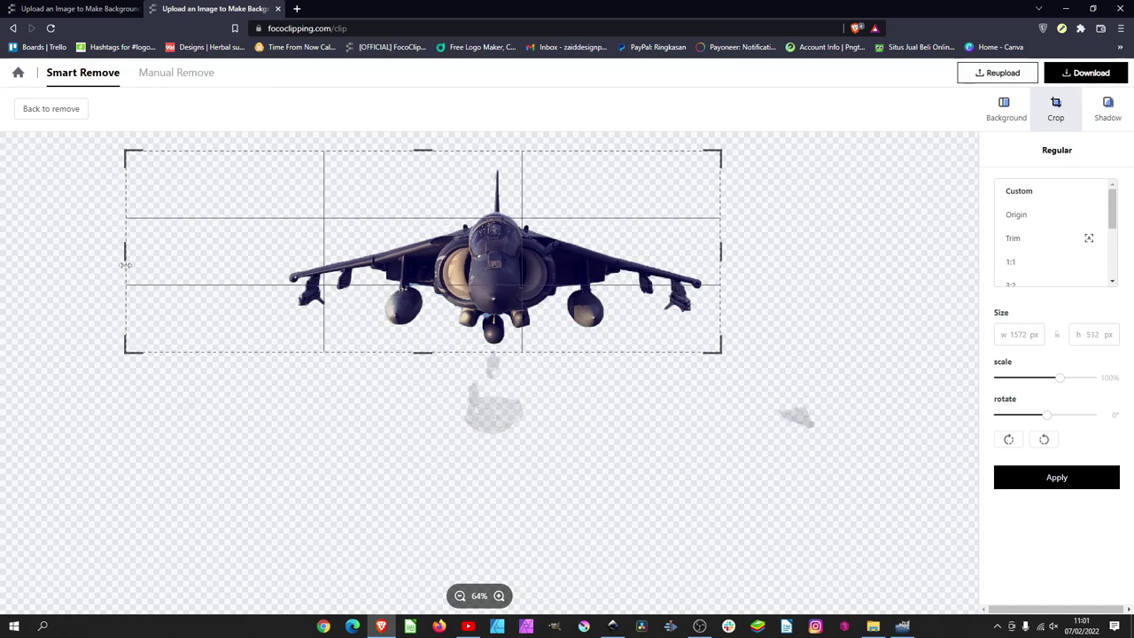
drag(123, 257, 278, 258)
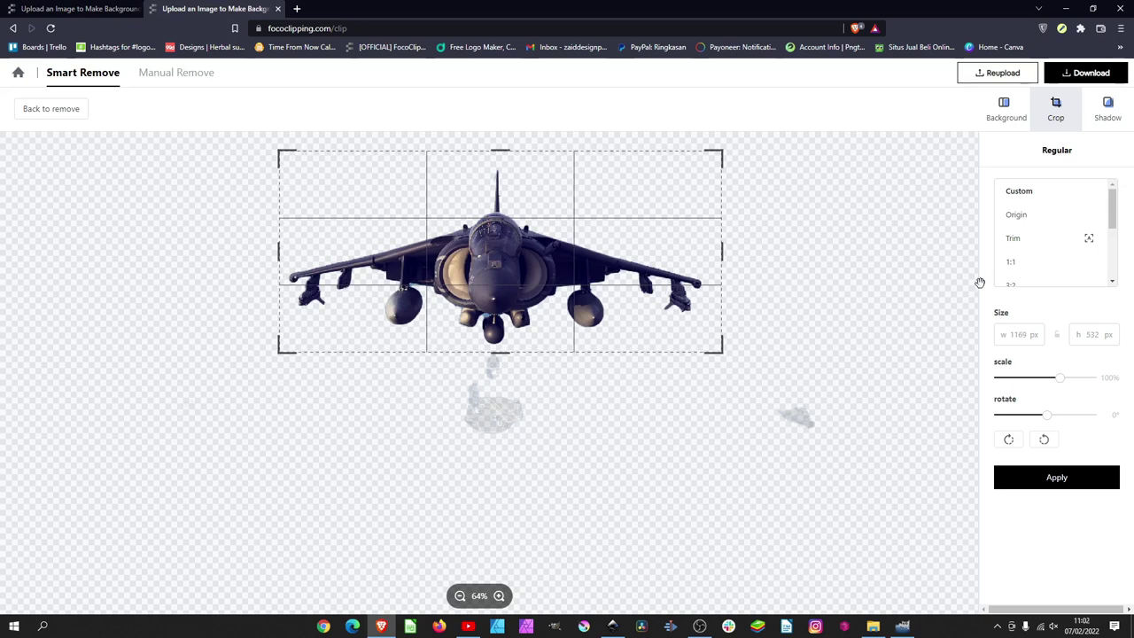
click(1082, 73)
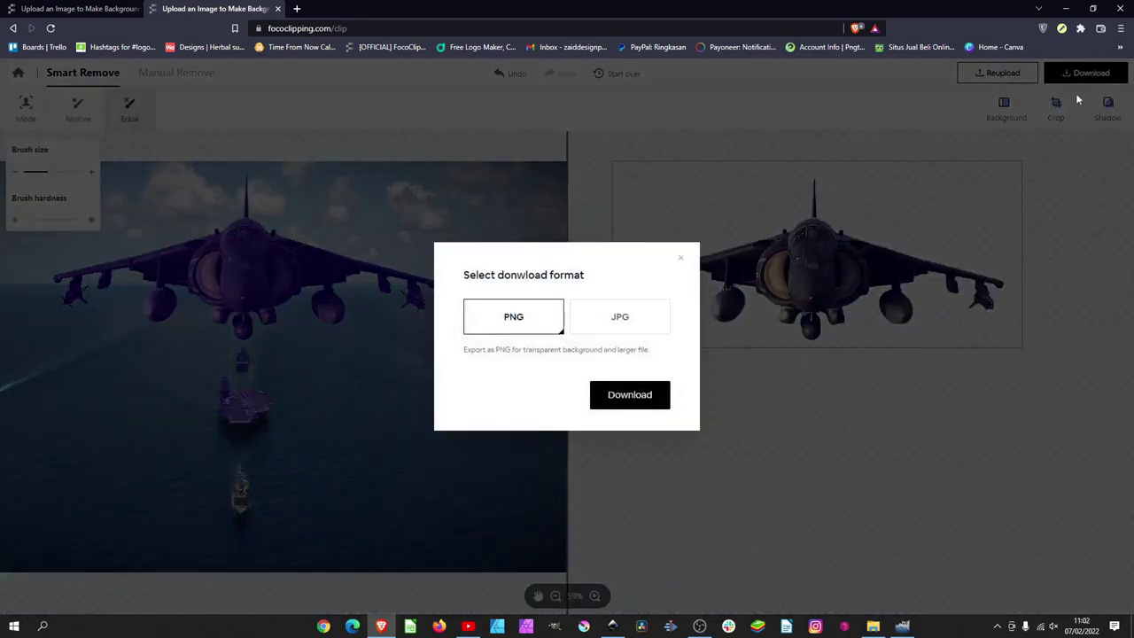
Save the cropped jet cut-out as a PNG into Downloads and open that folder
click(638, 400)
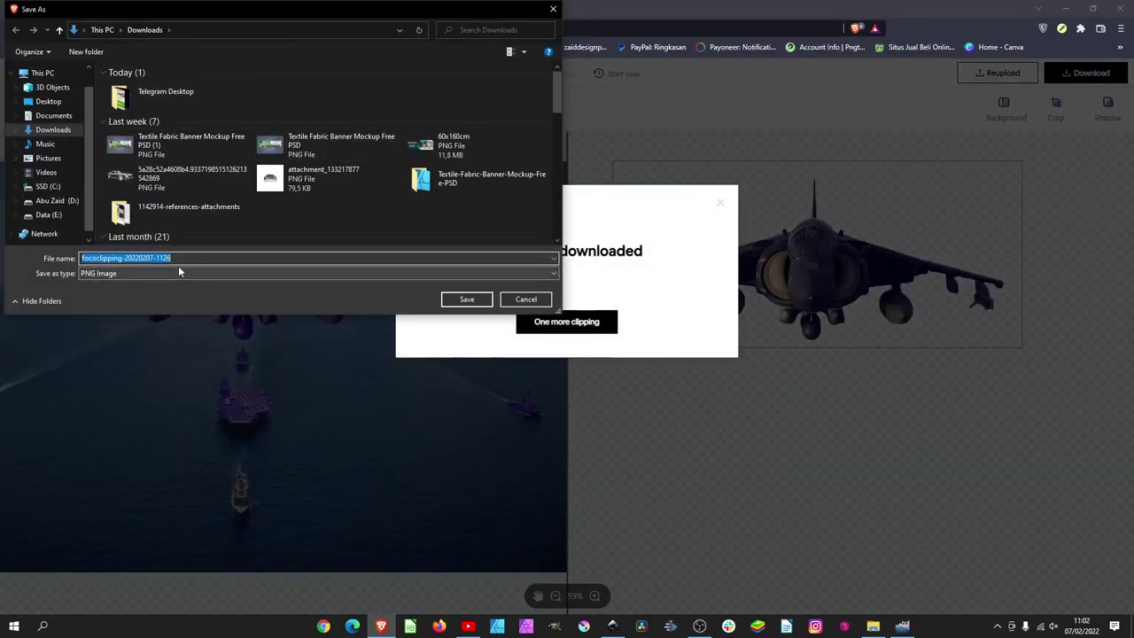
click(466, 300)
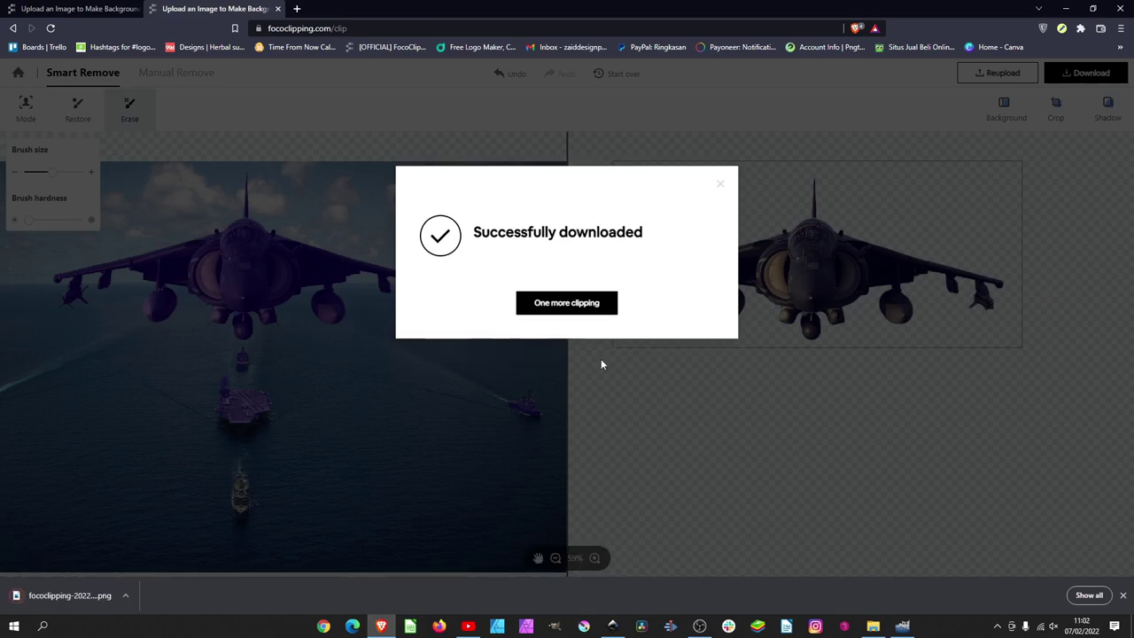
click(874, 626)
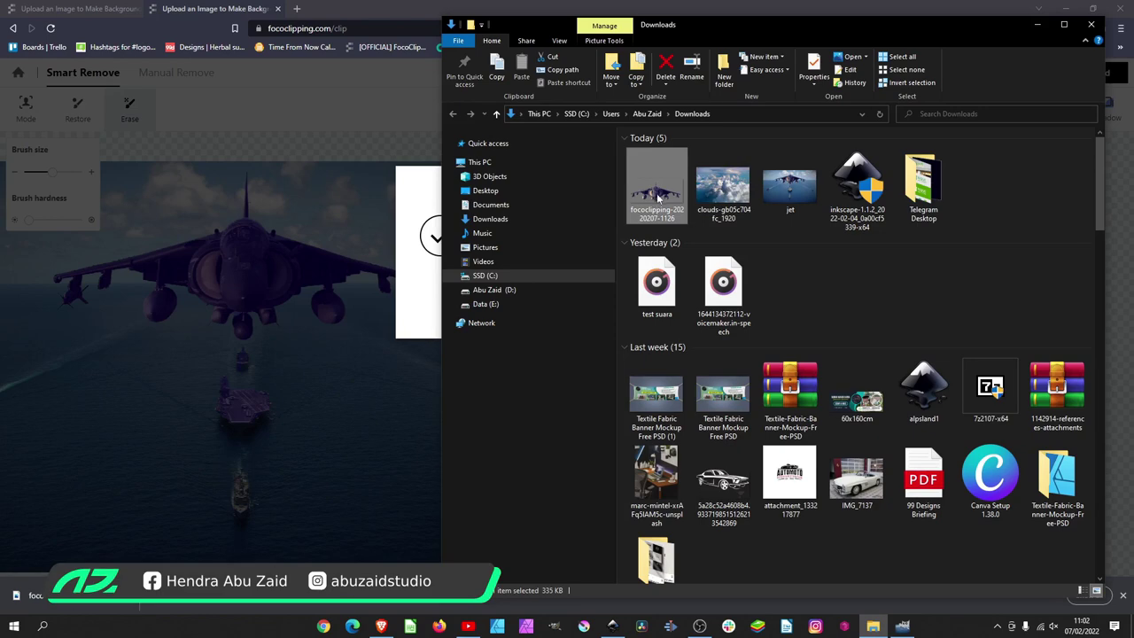
mouse_move(656, 190)
mouse_down()
mouse_move(662, 233)
mouse_move(660, 191)
mouse_up()
Drop the downloaded PNG cut-out onto the GIMP composition as a new top layer
click(901, 626)
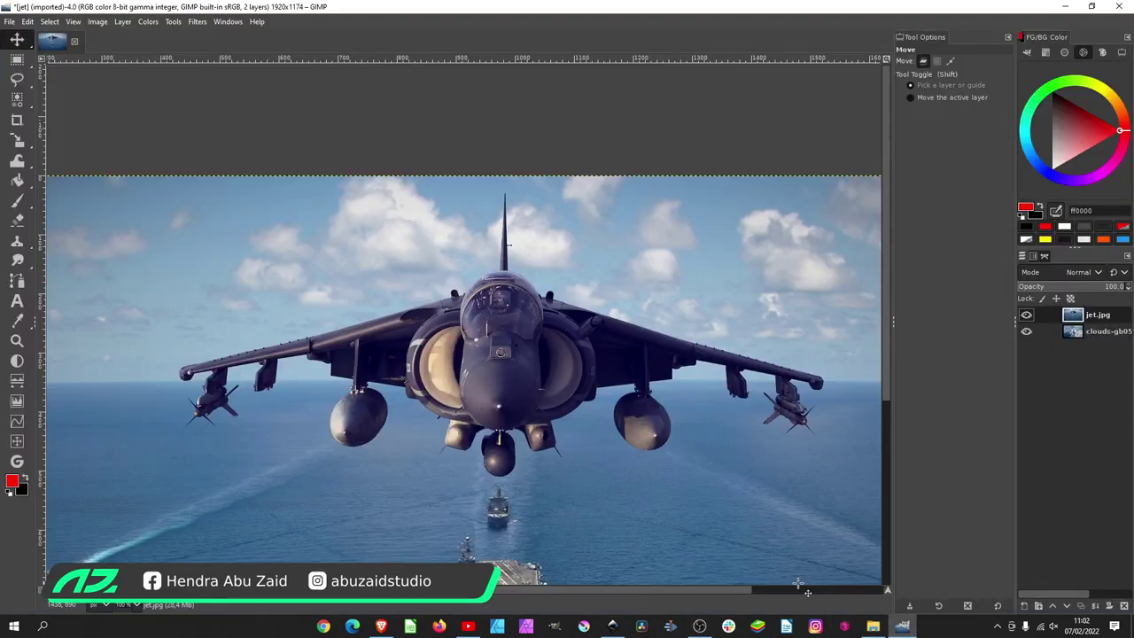
click(874, 626)
drag(656, 191, 376, 365)
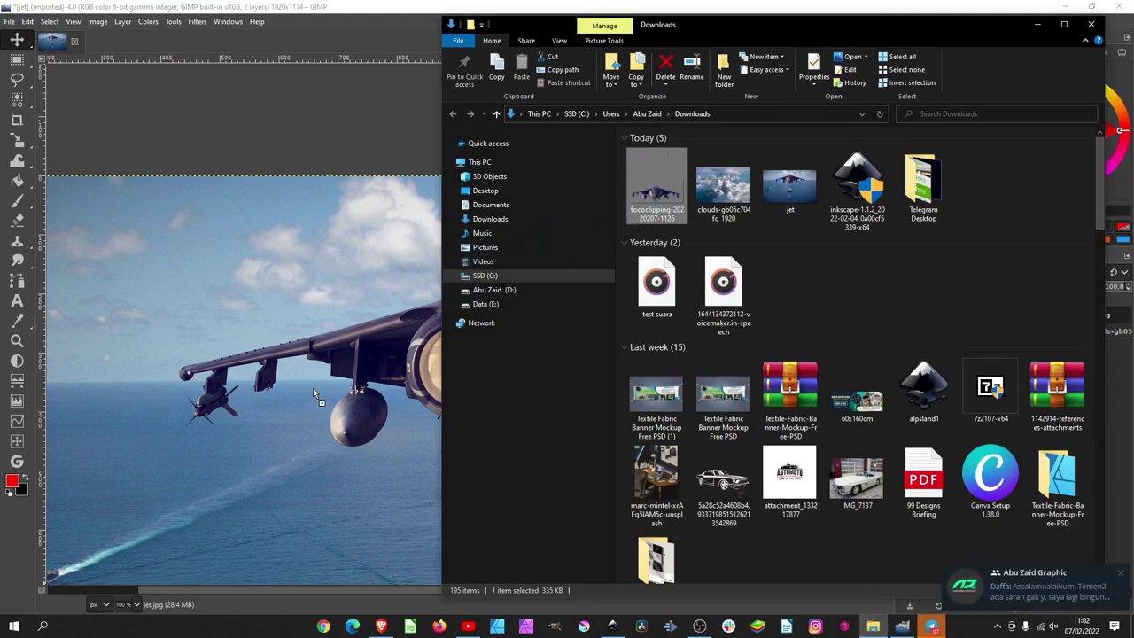
drag(324, 390, 310, 389)
scroll(502, 350, down, 2)
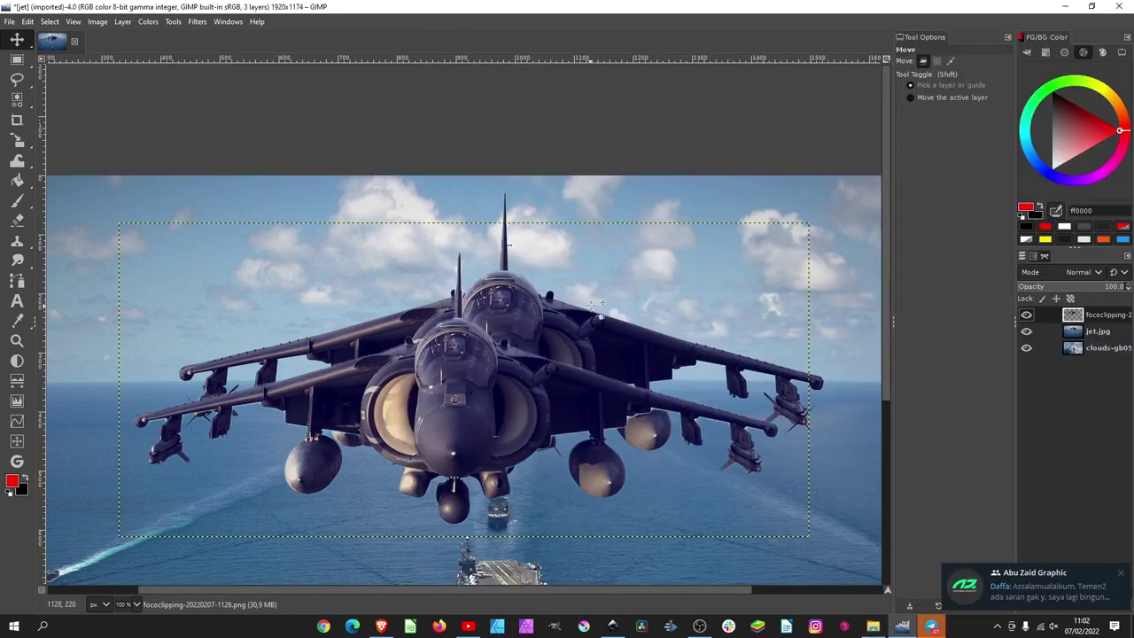
scroll(575, 328, down, 1)
scroll(535, 352, up, 4)
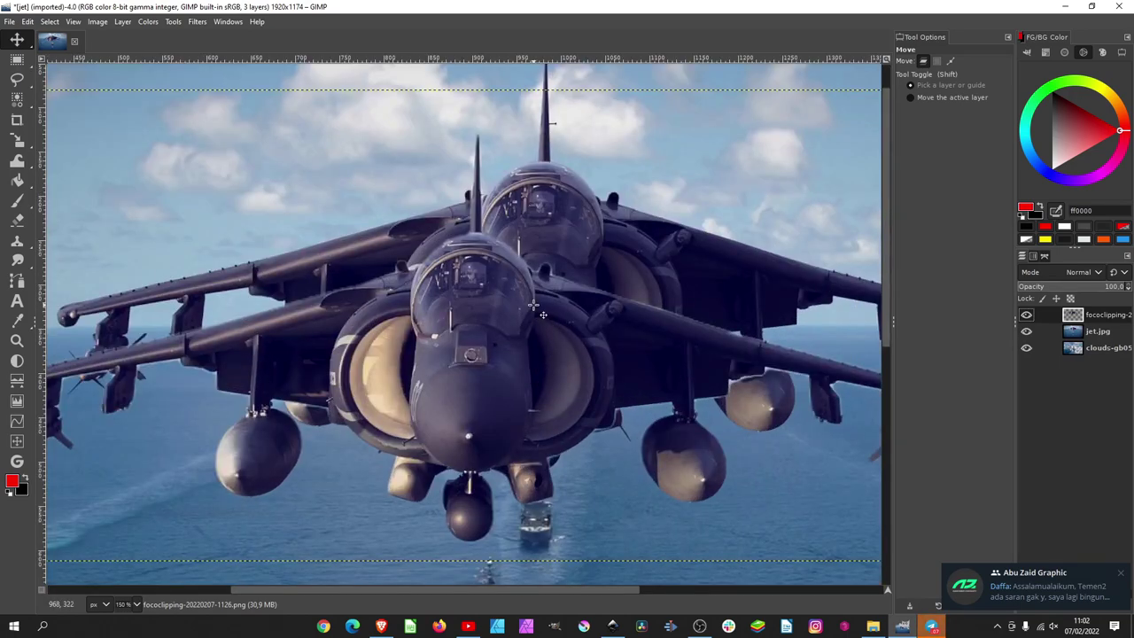
Position the cut-out jet over the clouds and hide the original jet.jpg layer
drag(492, 363, 553, 351)
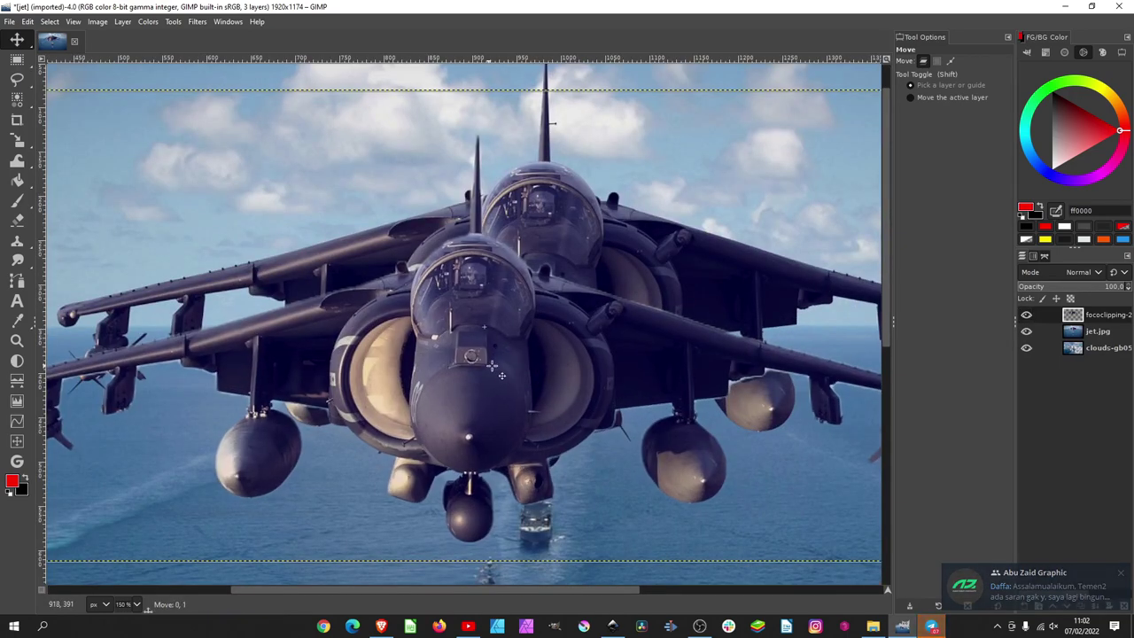
scroll(554, 351, down, 1)
scroll(549, 328, down, 1)
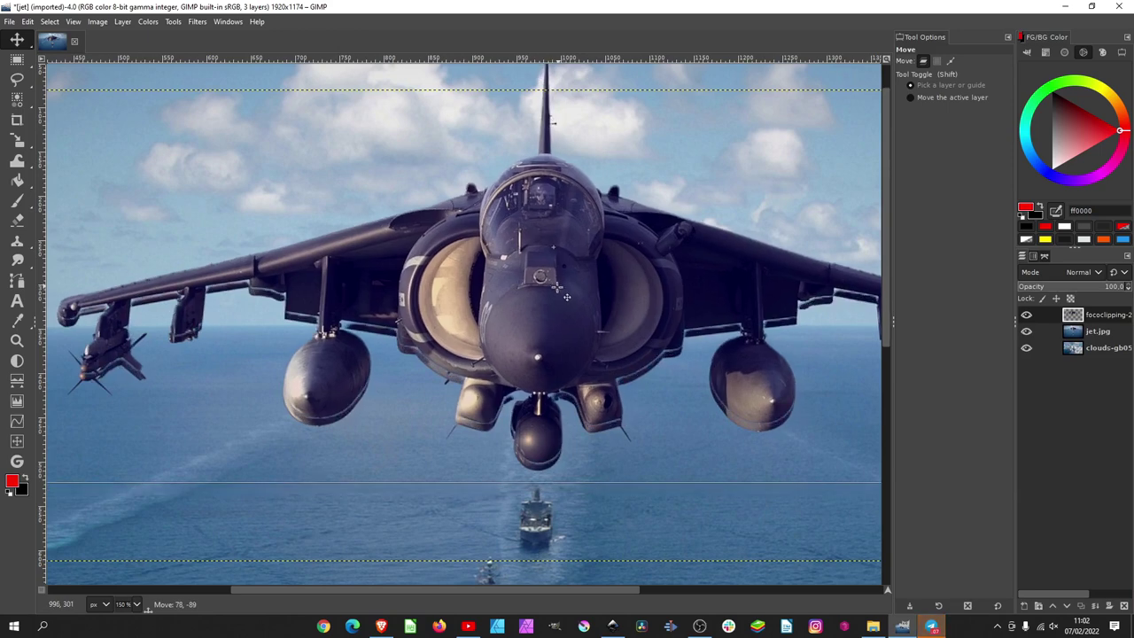
scroll(544, 292, down, 2)
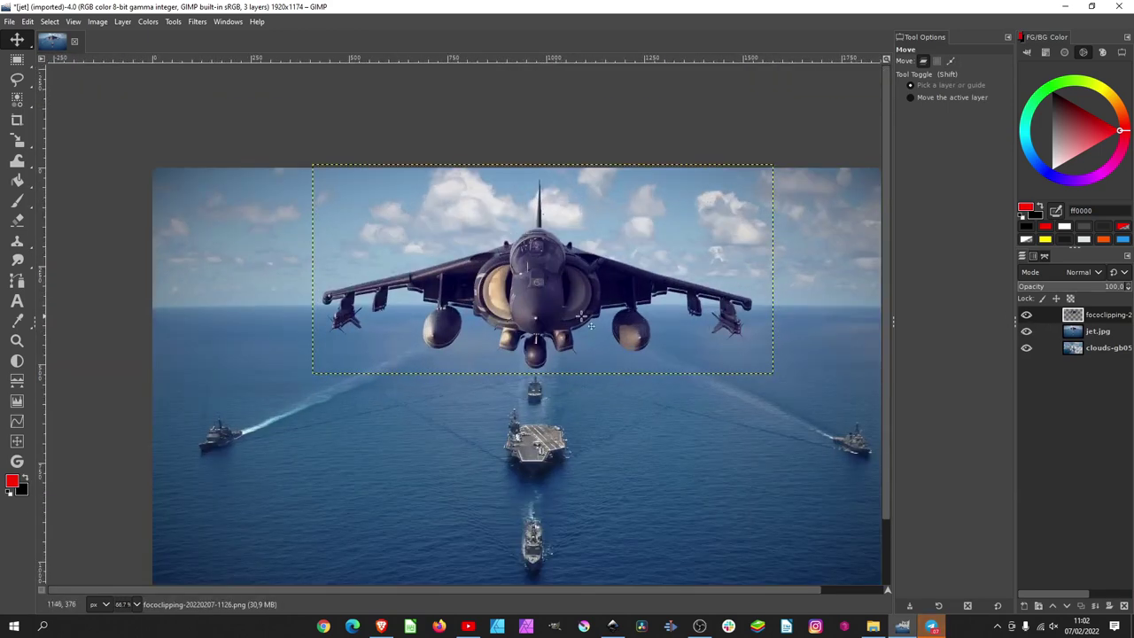
mouse_move(546, 300)
mouse_down()
mouse_move(546, 347)
mouse_move(510, 396)
mouse_up()
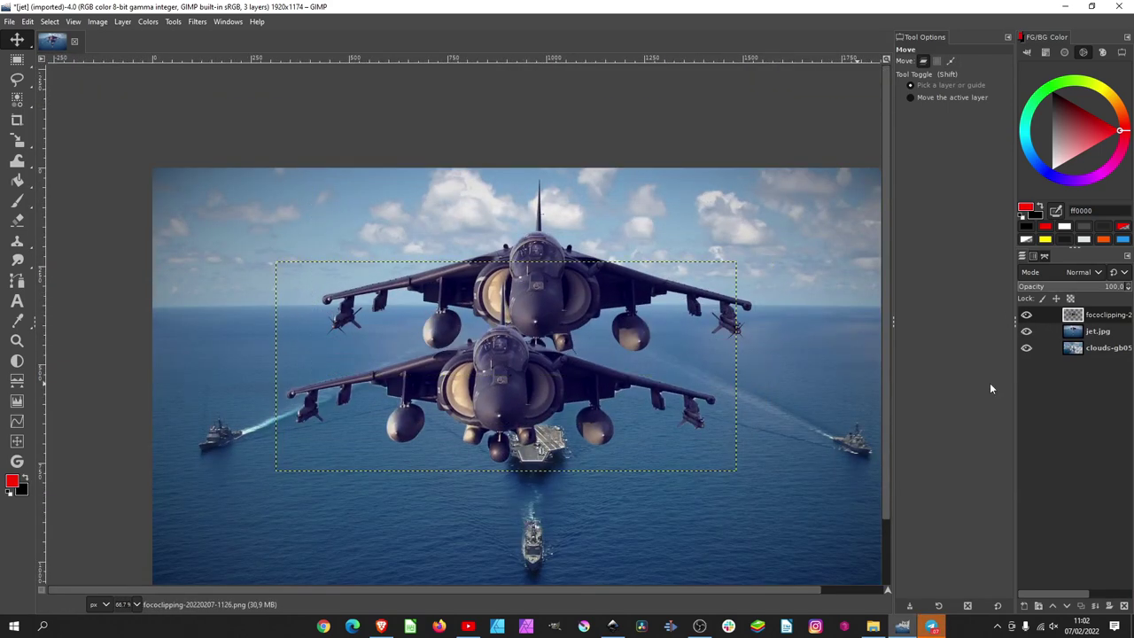
click(1030, 337)
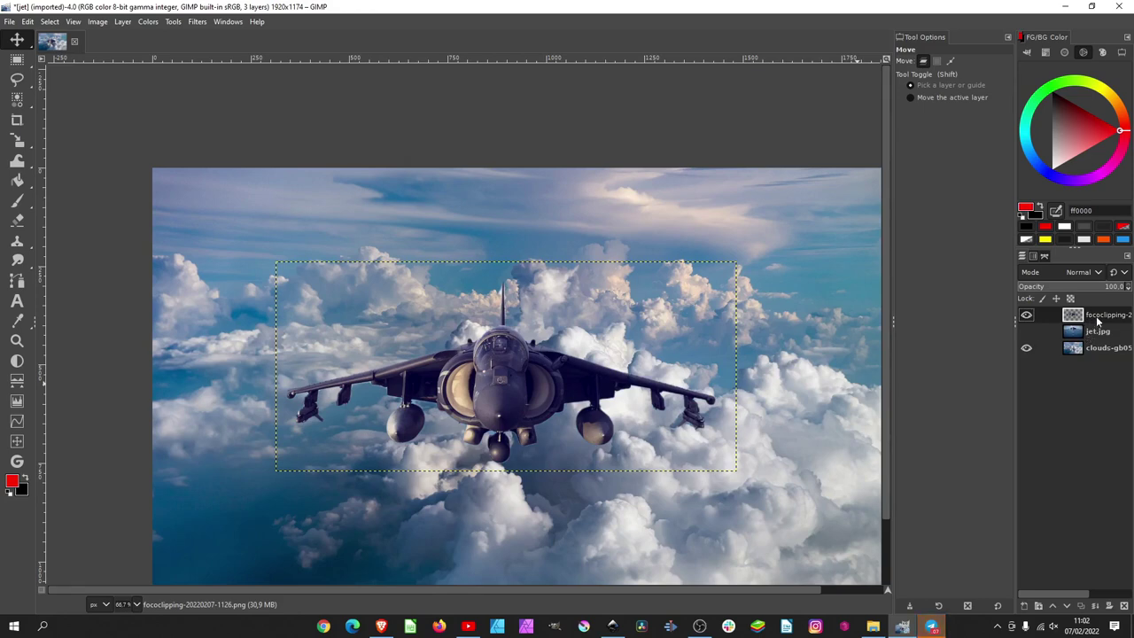
drag(516, 386, 556, 385)
ctrl+scroll(531, 372, down, 1)
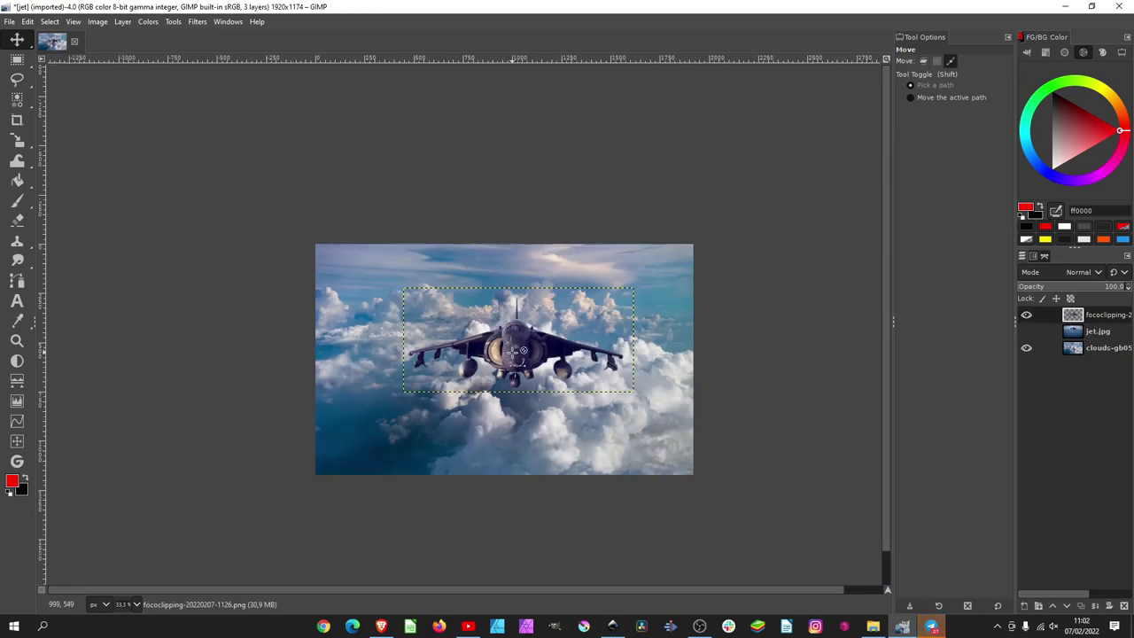
ctrl+scroll(517, 358, up, 1)
Nudge the cut-out jet up-left and rotate it -11.39°, then select the clouds layer
mouse_move(519, 373)
mouse_down()
mouse_move(427, 347)
mouse_move(511, 364)
mouse_up()
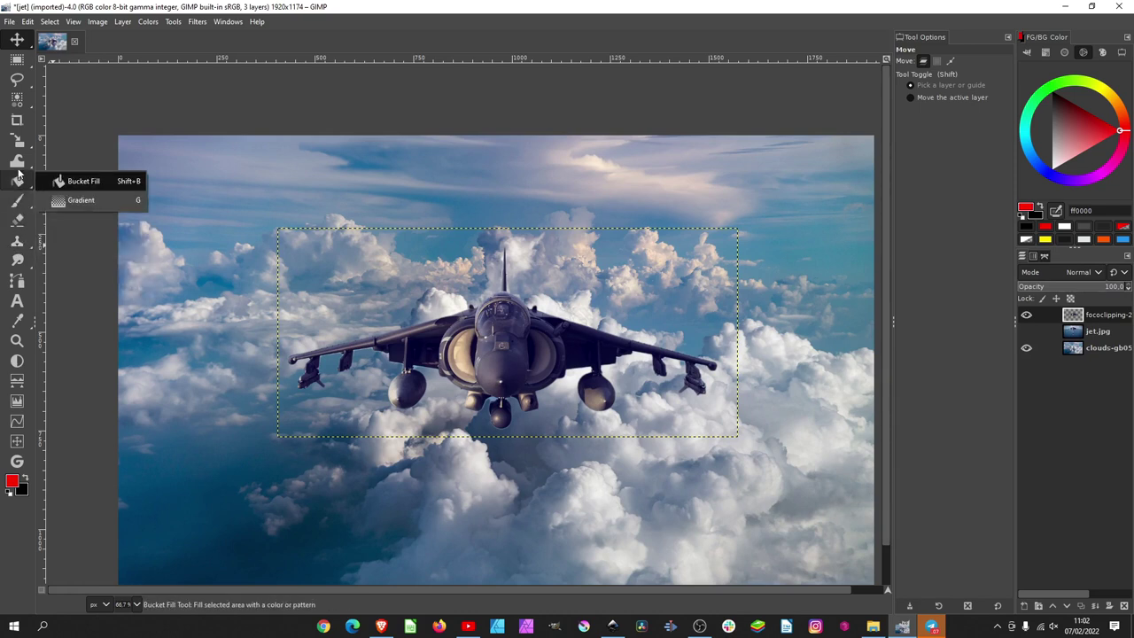
mouse_move(17, 140)
click(78, 160)
click(736, 229)
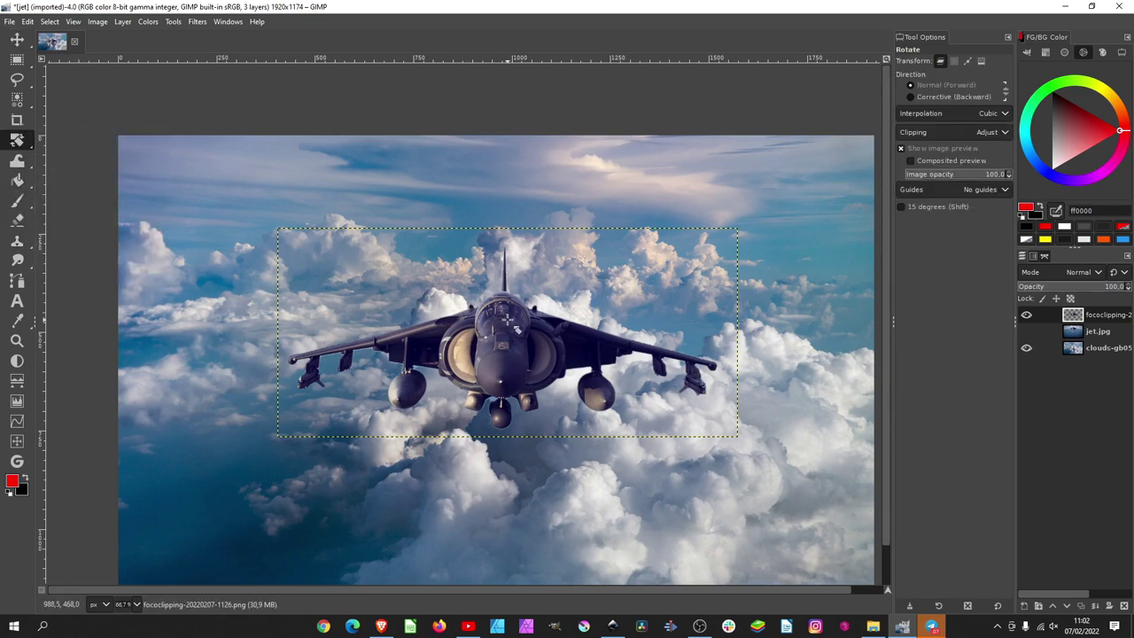
drag(723, 290, 709, 249)
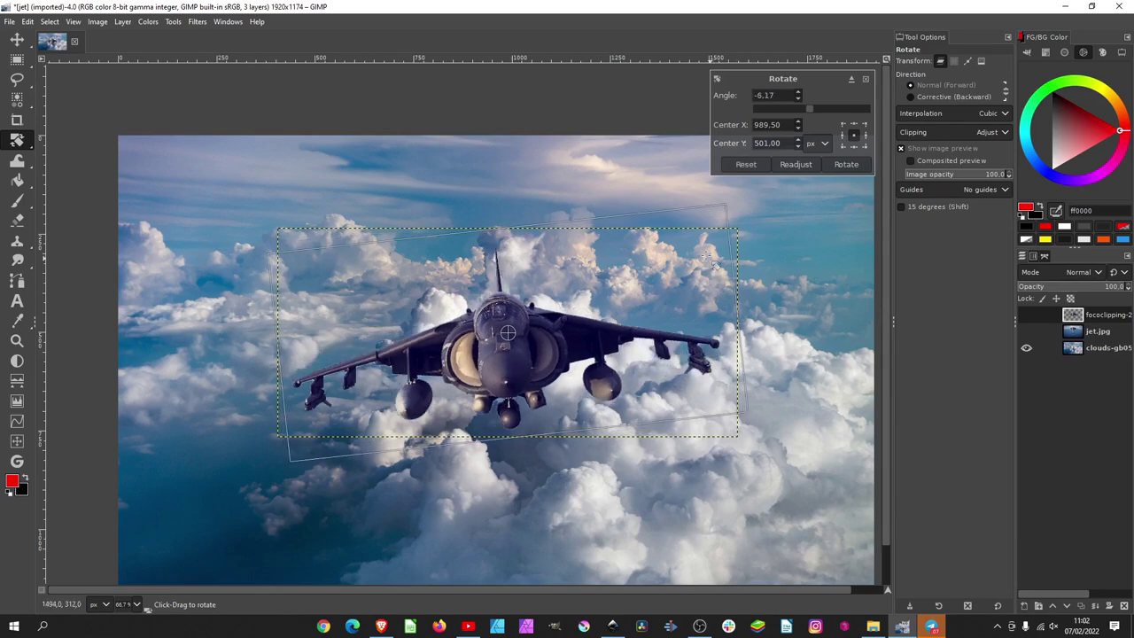
click(852, 164)
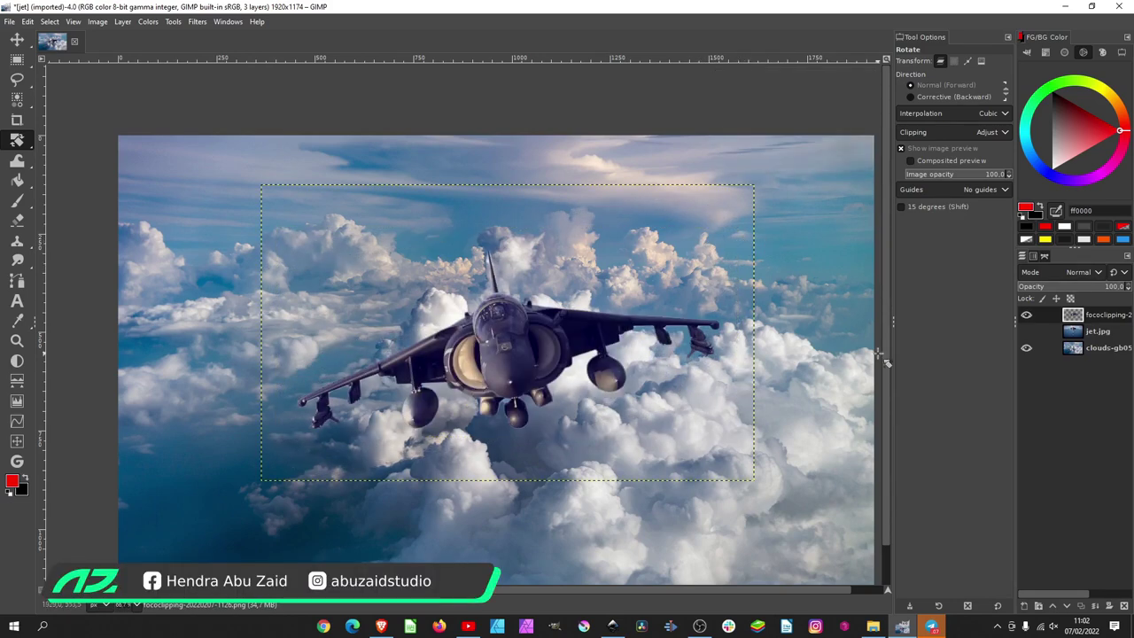
click(1103, 348)
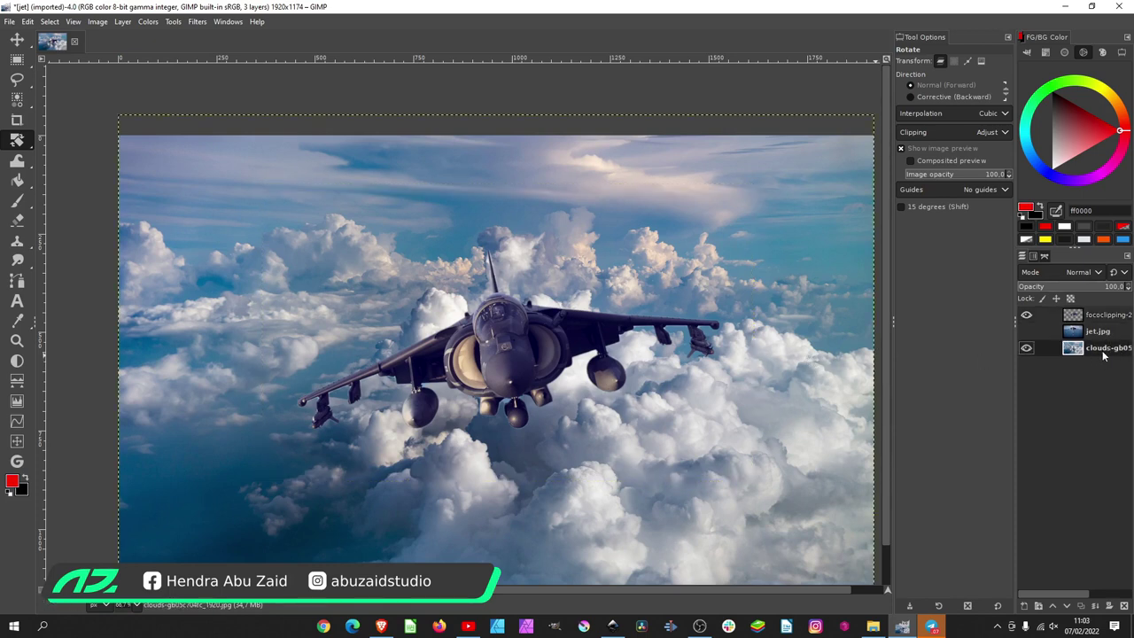
Apply Filters > Blur > Zoom Motion Blur with factor 0.100 to the clouds layer
click(197, 22)
mouse_move(208, 92)
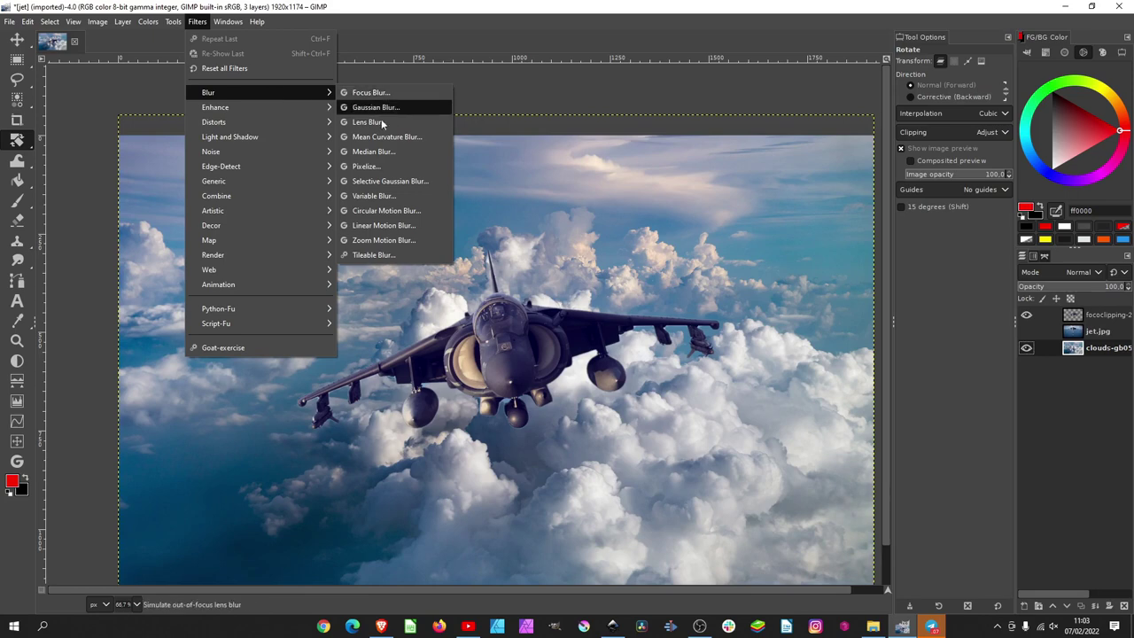
click(396, 245)
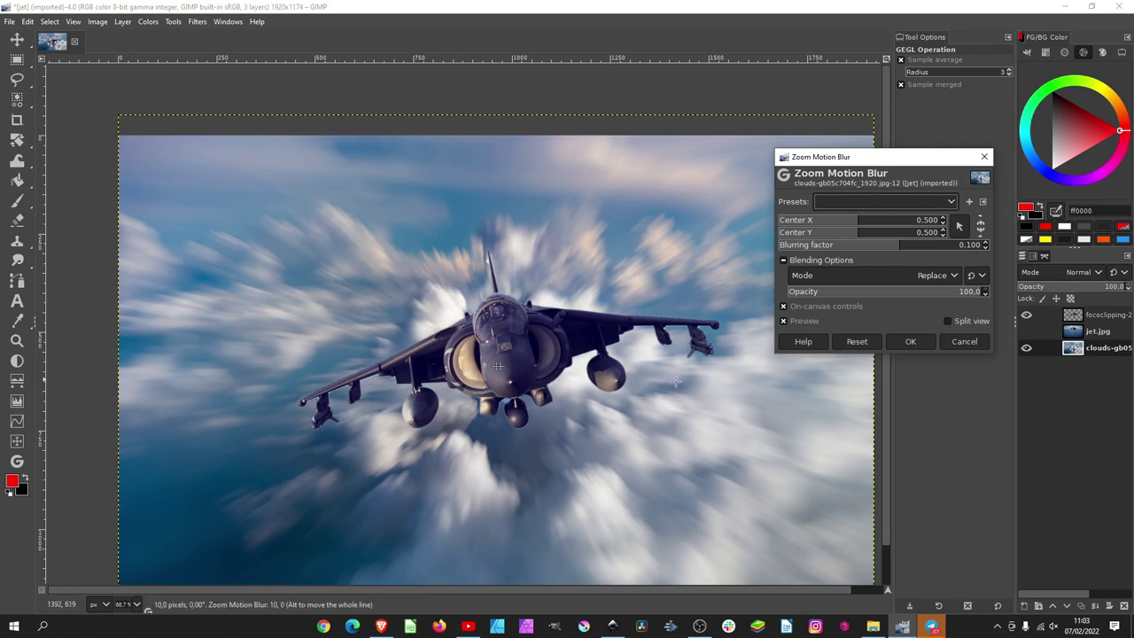
click(910, 342)
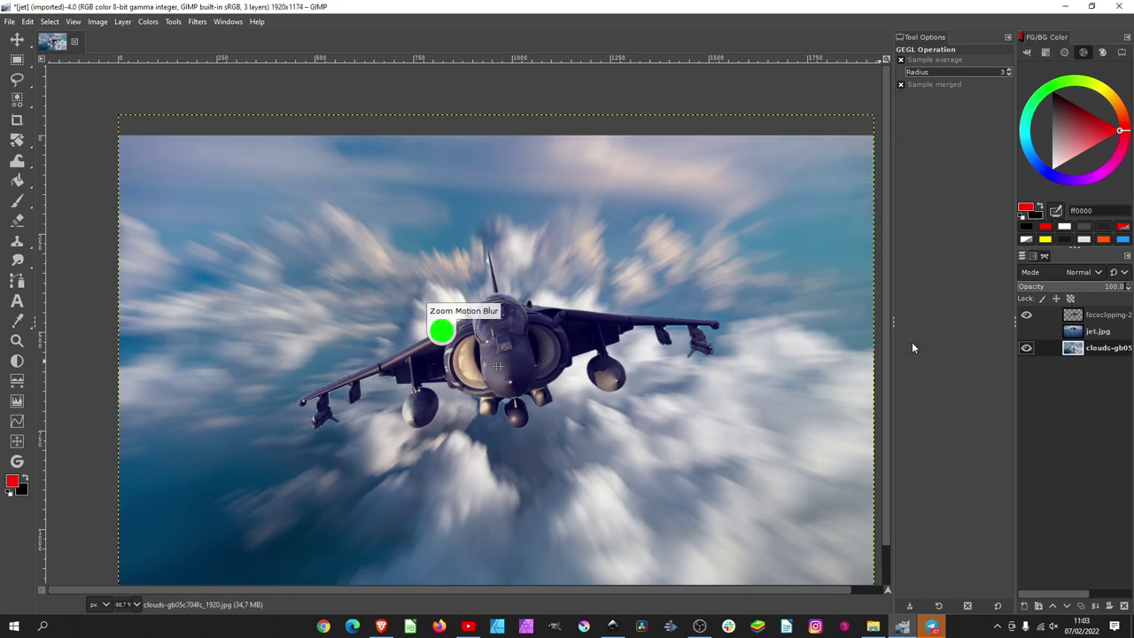
scroll(758, 363, down, 3)
scroll(757, 363, up, 2)
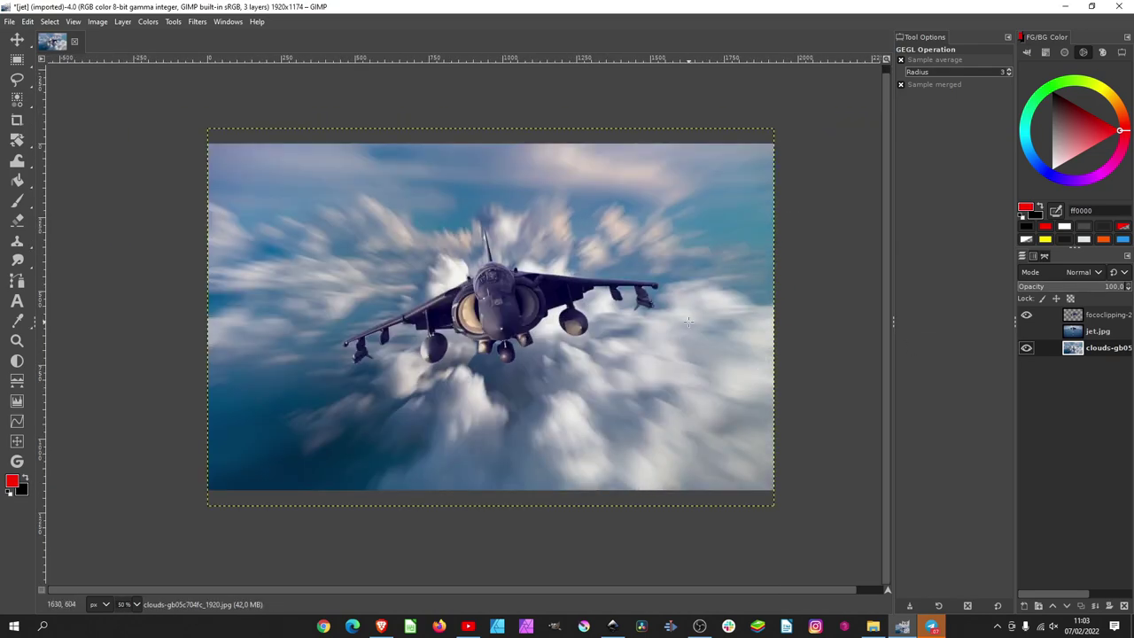